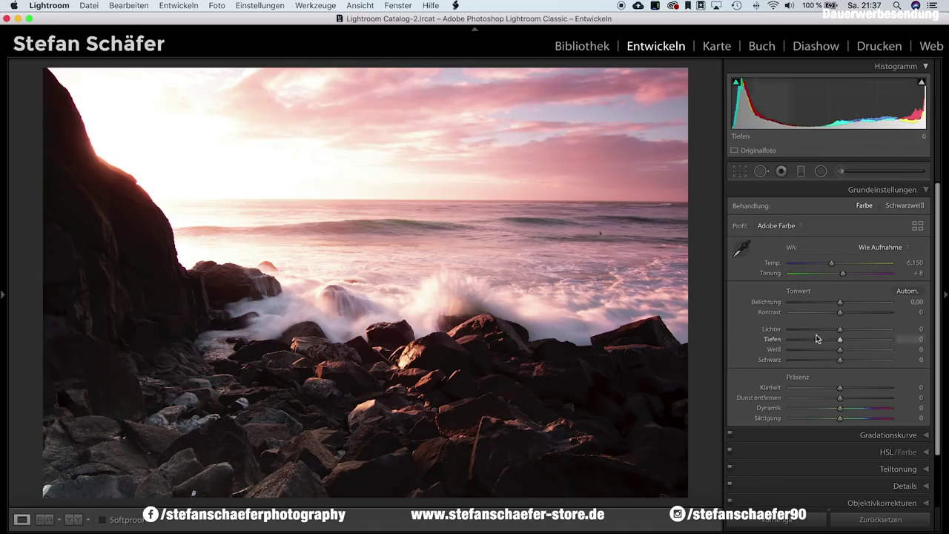
# - Pull Highlights down to −79, lift Shadows to +34 and add Contrast +14
pyautogui.moveTo(840, 332); pyautogui.dragTo(800, 327)
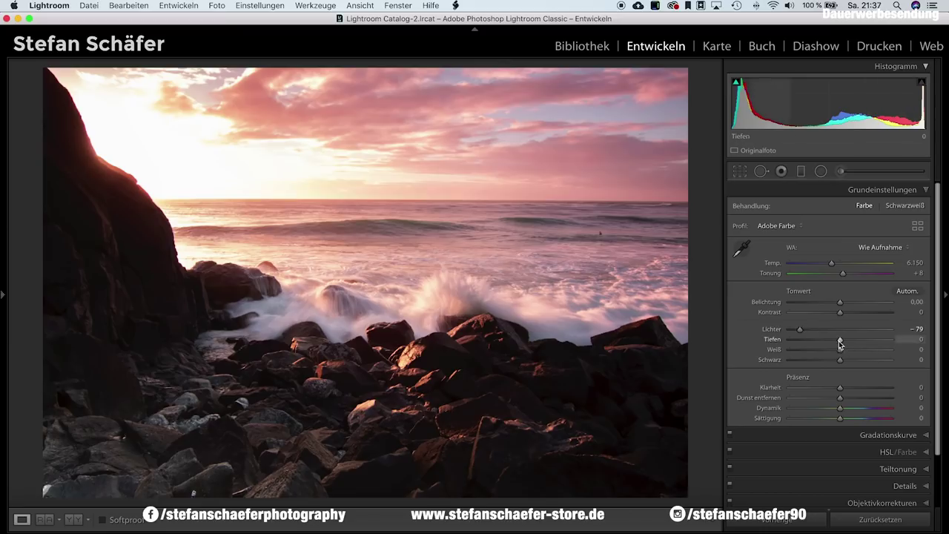
pyautogui.moveTo(842, 343)
pyautogui.mouseDown()
pyautogui.moveTo(893, 343)
pyautogui.moveTo(856, 341)
pyautogui.mouseUp()
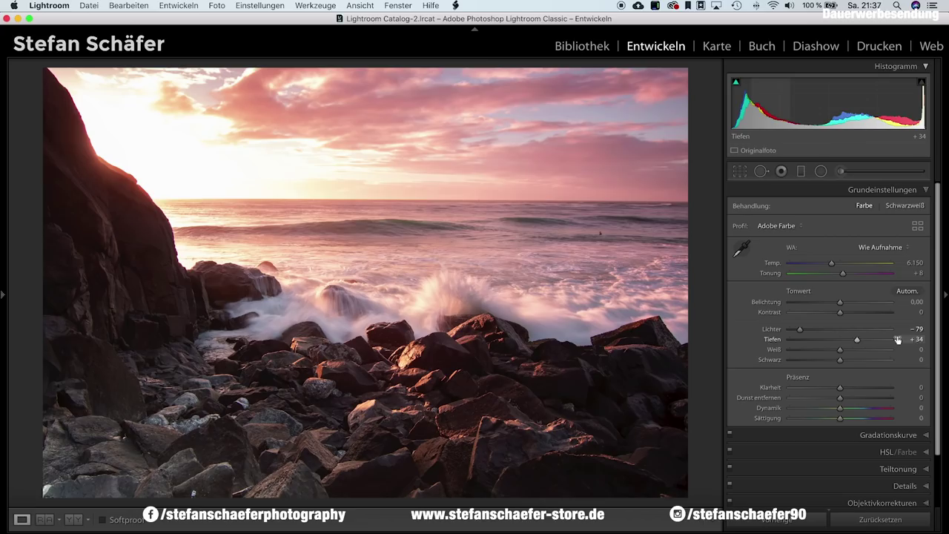
pyautogui.moveTo(839, 312); pyautogui.dragTo(845, 313)
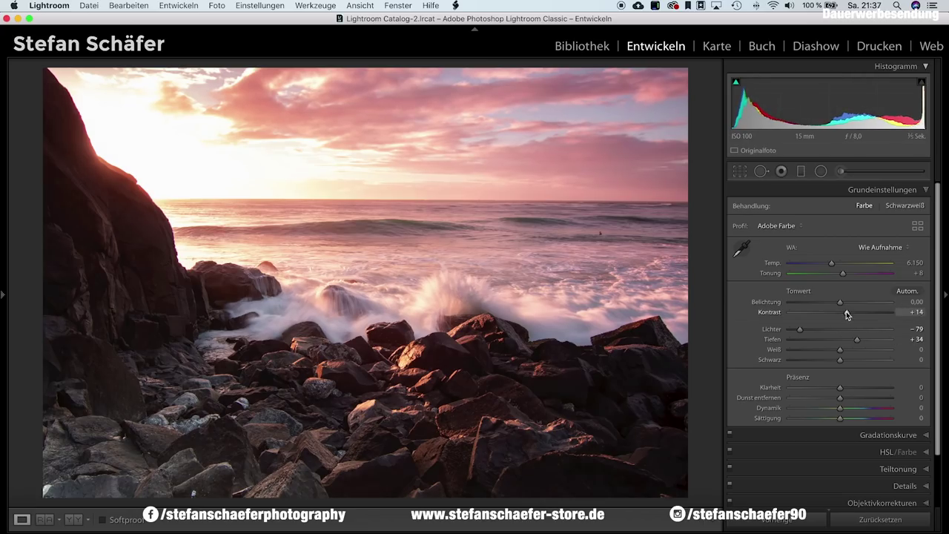
# - Warm the white balance to Temp 6765, Tint +15, add Clarity +10 and Dehaze +5, then select the Graduated Filter
pyautogui.moveTo(833, 264); pyautogui.dragTo(839, 263)
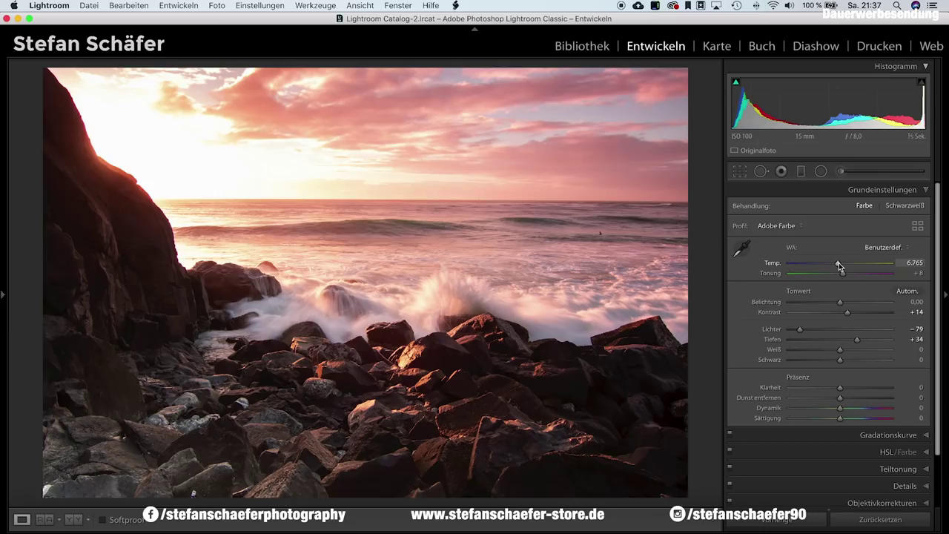
pyautogui.moveTo(843, 279); pyautogui.dragTo(846, 278)
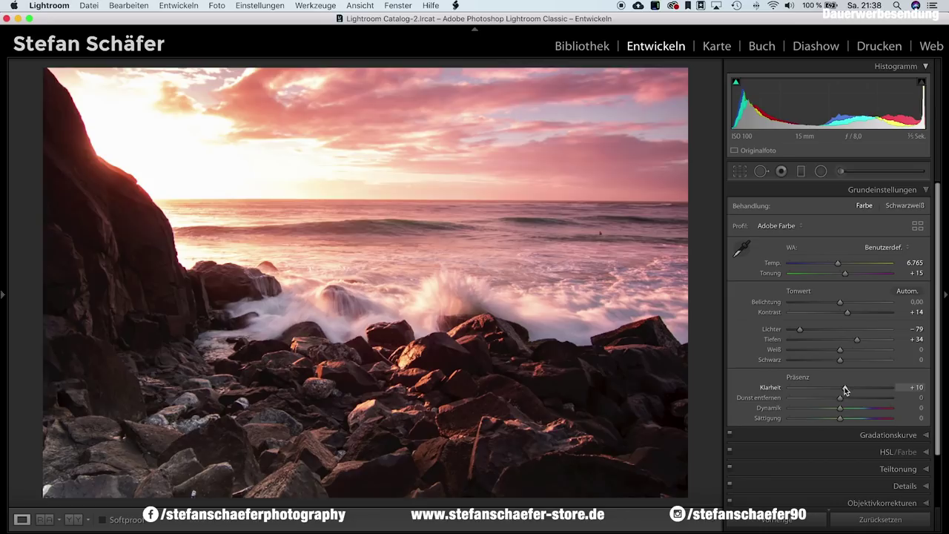
pyautogui.moveTo(843, 401); pyautogui.dragTo(844, 400)
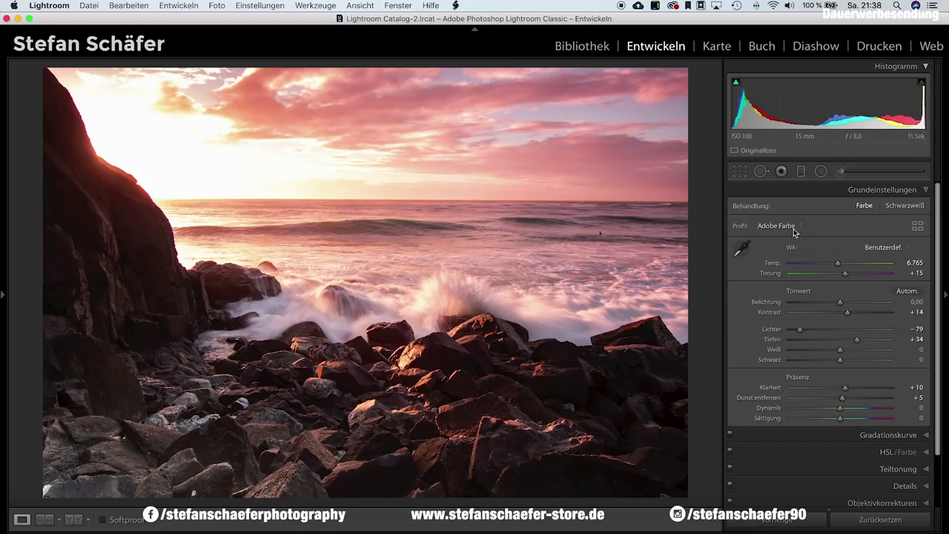
pyautogui.click(801, 172)
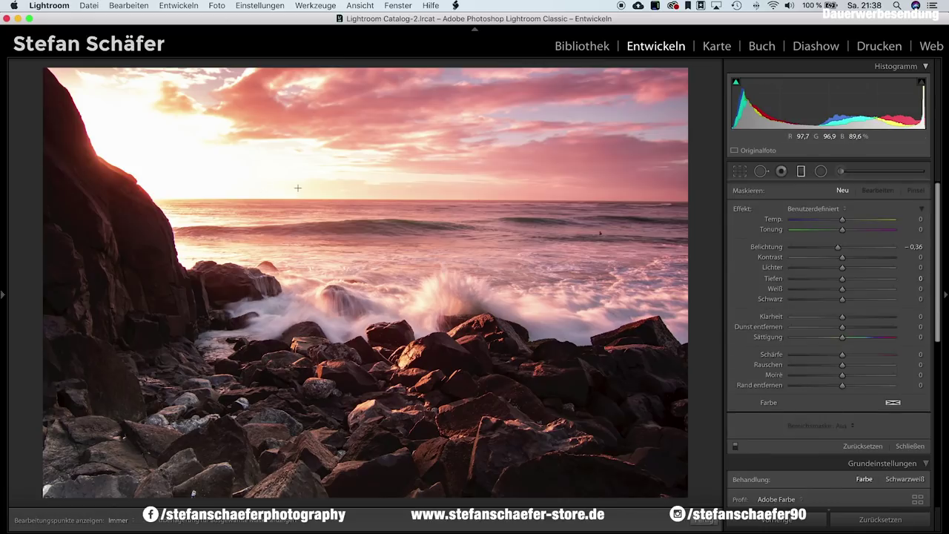
# - Draw a perfectly level graduated filter positioned along the horizon line
pyautogui.press('shift')
pyautogui.moveTo(312, 189); pyautogui.dragTo(310, 251)
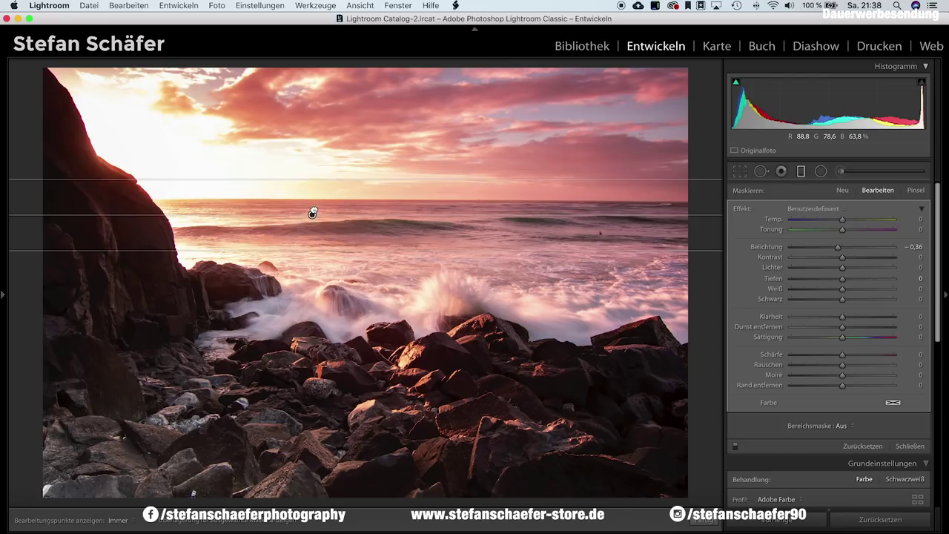
pyautogui.moveTo(314, 208); pyautogui.dragTo(315, 201)
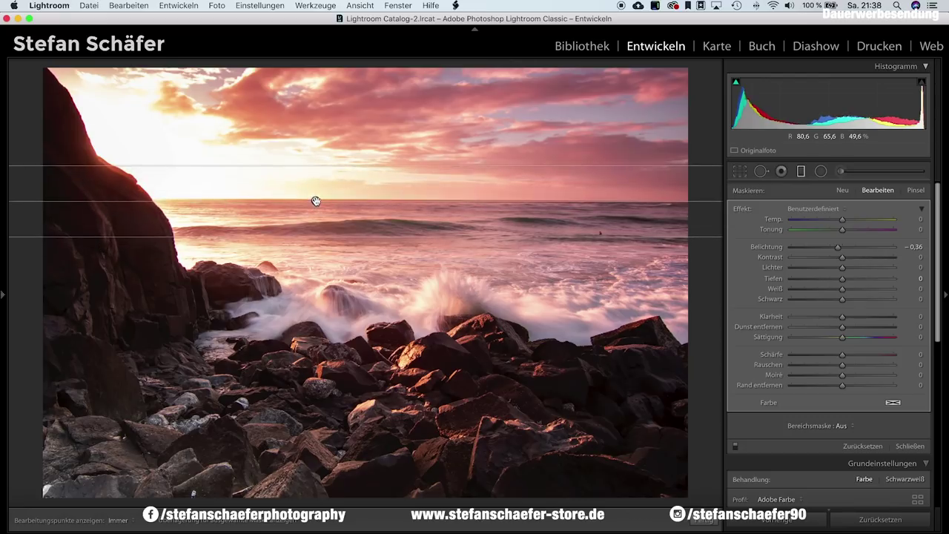
pyautogui.moveTo(314, 199); pyautogui.dragTo(315, 200)
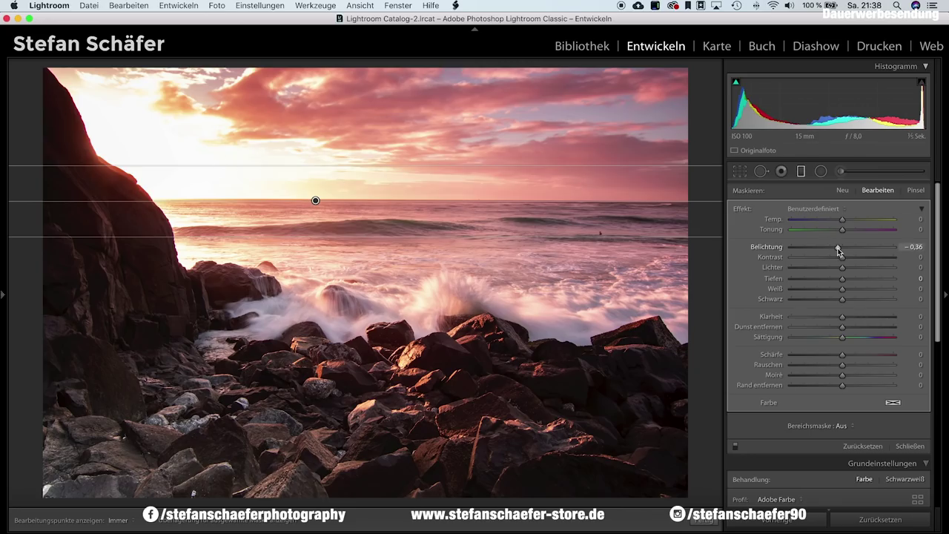
# - Set the filter to Exposure −0.48, Shadows 24, Temp −16, Tint −9, and close it
pyautogui.moveTo(837, 248); pyautogui.dragTo(835, 248)
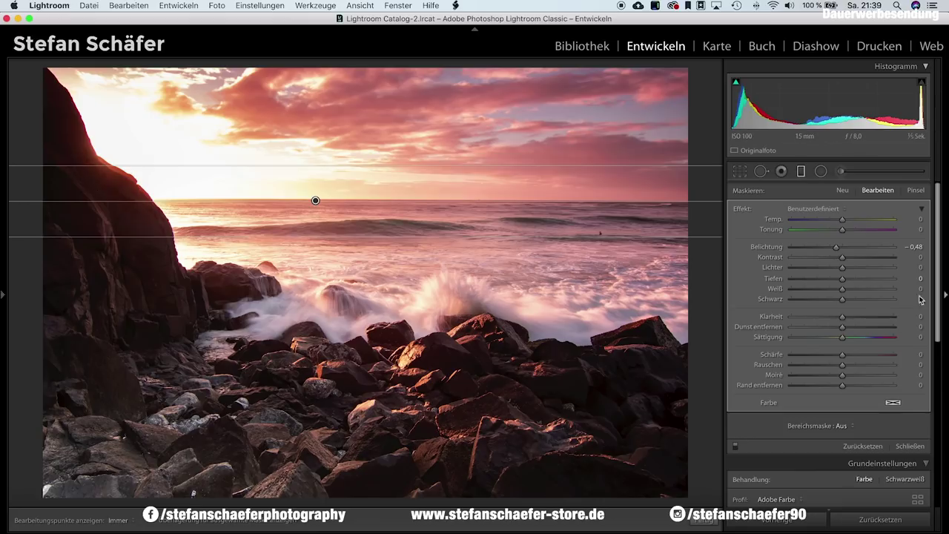
pyautogui.moveTo(846, 284); pyautogui.dragTo(854, 282)
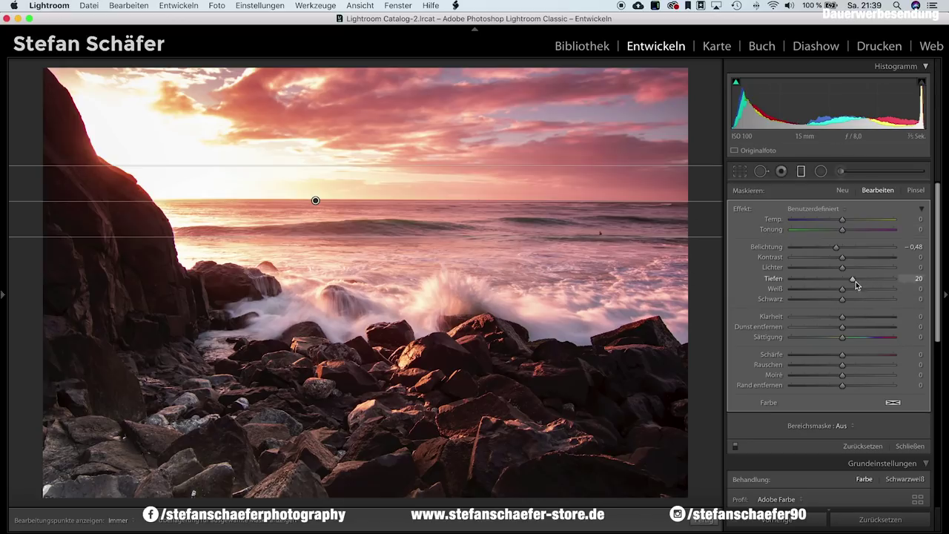
pyautogui.moveTo(856, 280); pyautogui.dragTo(858, 280)
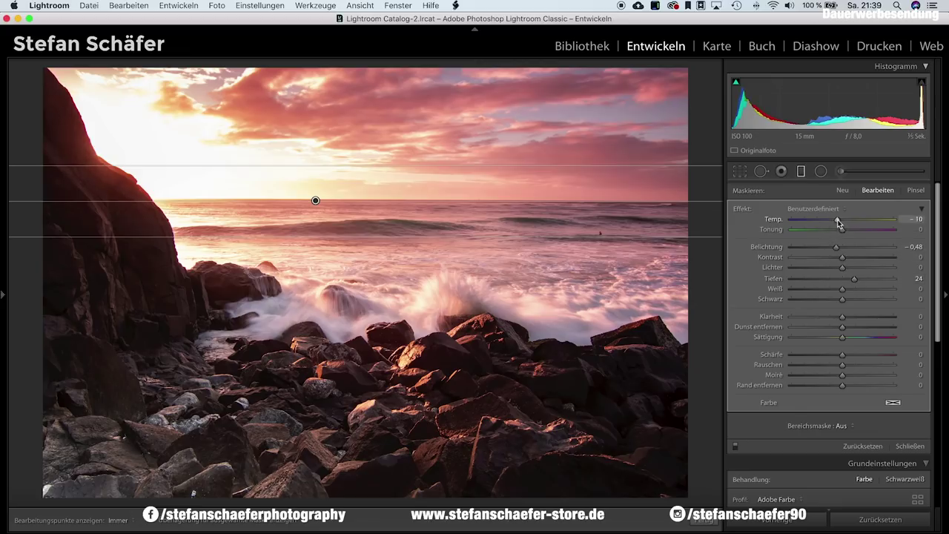
pyautogui.moveTo(836, 219); pyautogui.dragTo(834, 220)
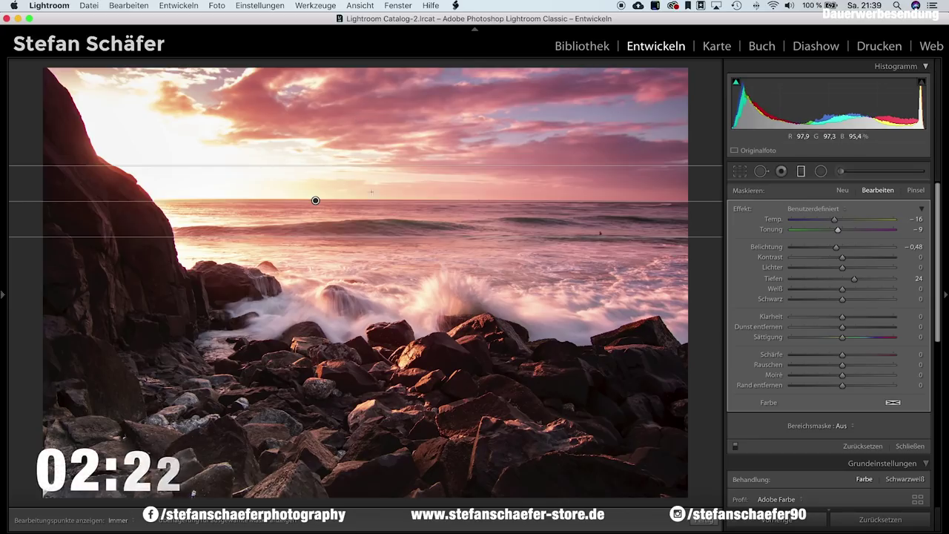
pyautogui.click(909, 446)
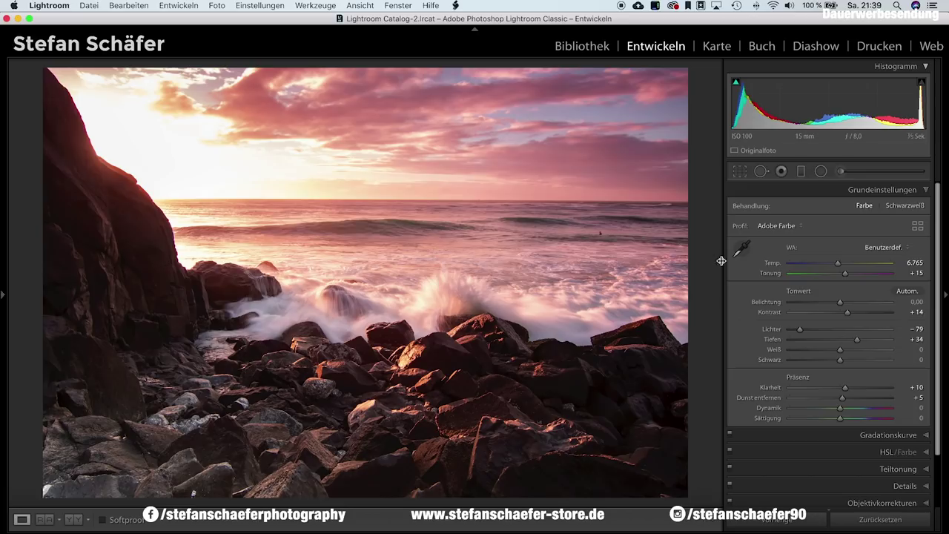
# - Raise the tone curve's black endpoint, add a point deepening shadows and one lifting highlights
pyautogui.scroll(-1, 790, 283)
pyautogui.scroll(-1, 790, 284)
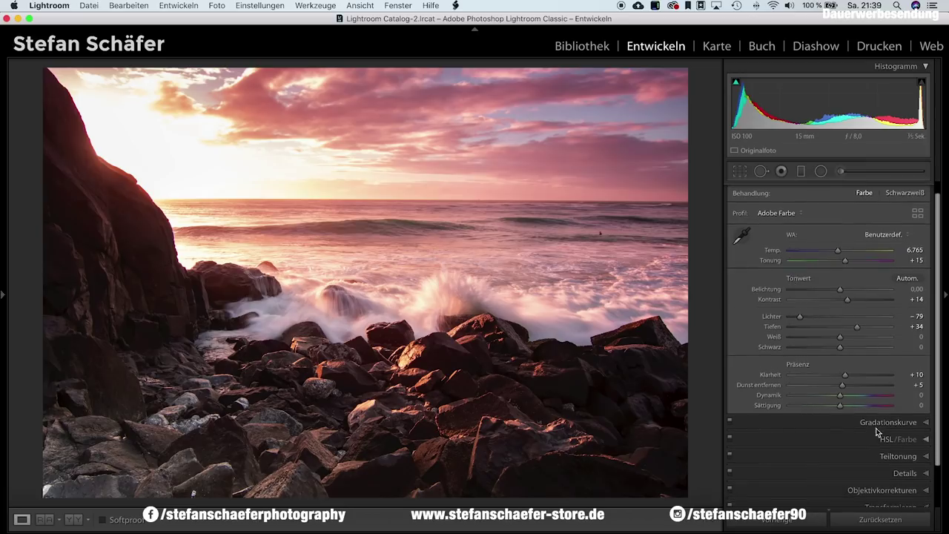
pyautogui.click(886, 421)
pyautogui.moveTo(770, 351); pyautogui.dragTo(766, 339)
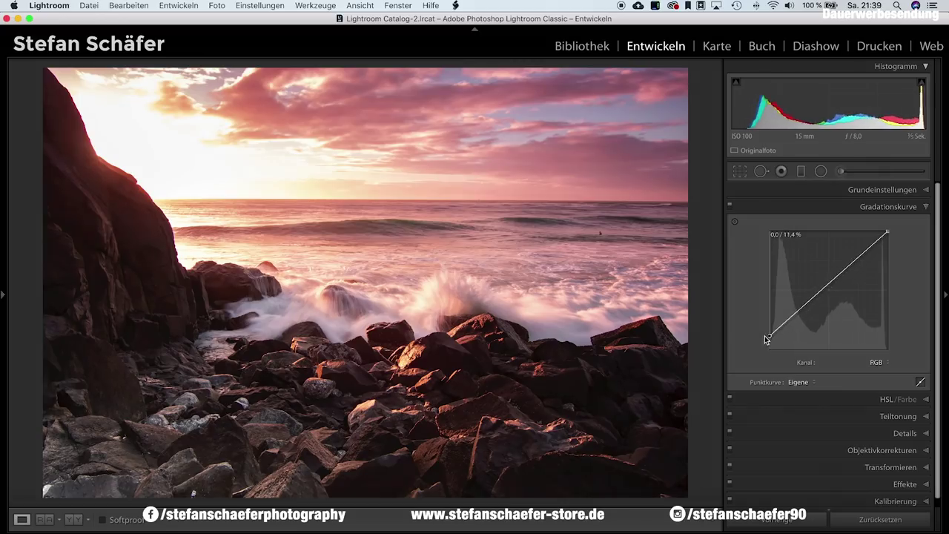
pyautogui.moveTo(766, 338); pyautogui.dragTo(765, 344)
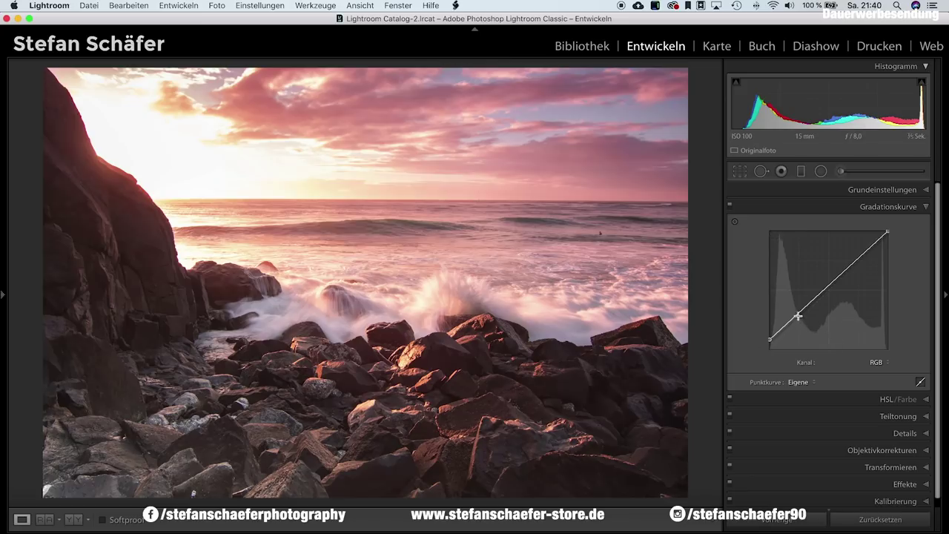
pyautogui.moveTo(798, 313); pyautogui.dragTo(785, 333)
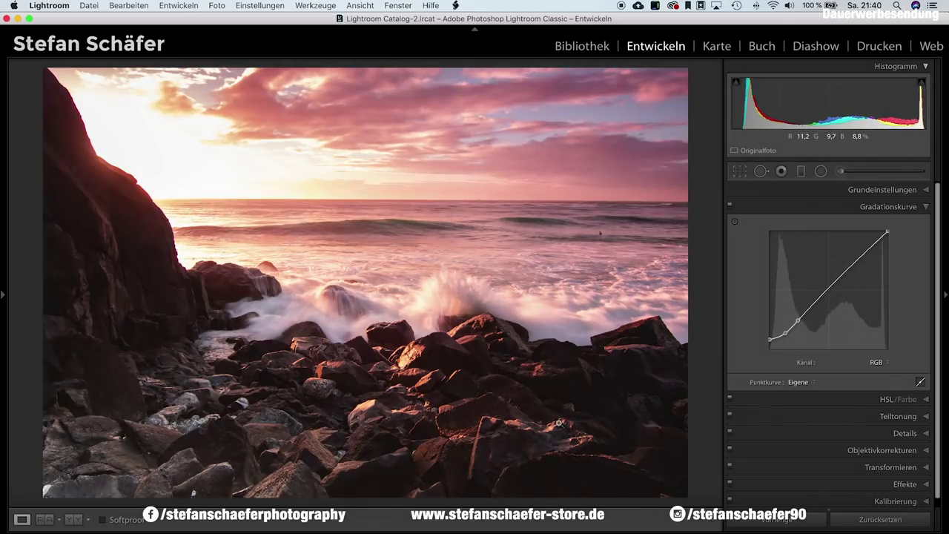
pyautogui.moveTo(856, 258); pyautogui.dragTo(891, 238)
pyautogui.click(856, 257)
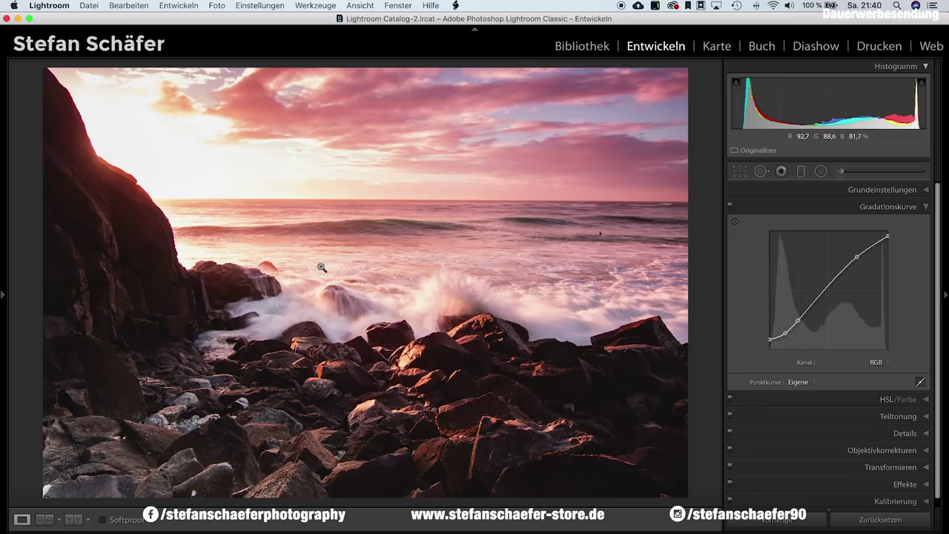
# - Shift the HSL hues: Red +13, Orange −6, Yellow −13
pyautogui.click(886, 399)
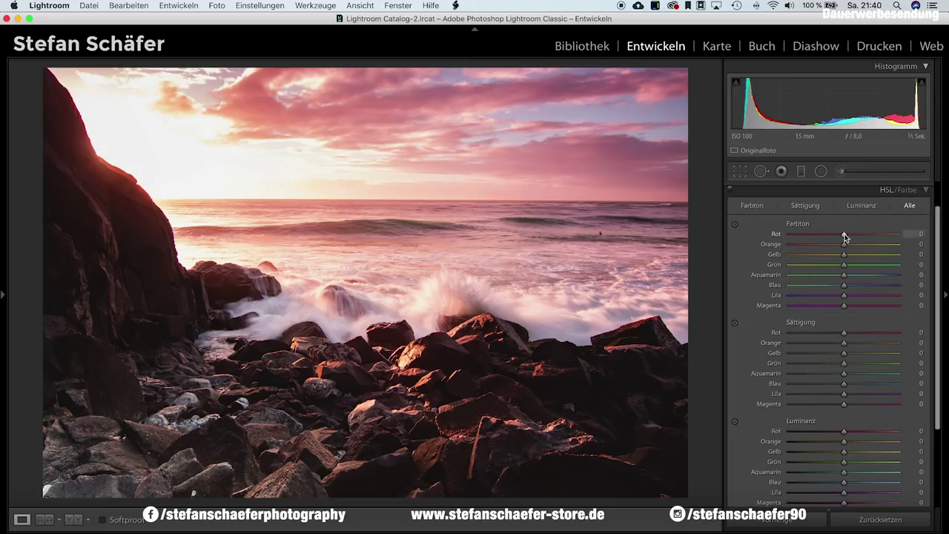
pyautogui.moveTo(845, 235); pyautogui.dragTo(851, 234)
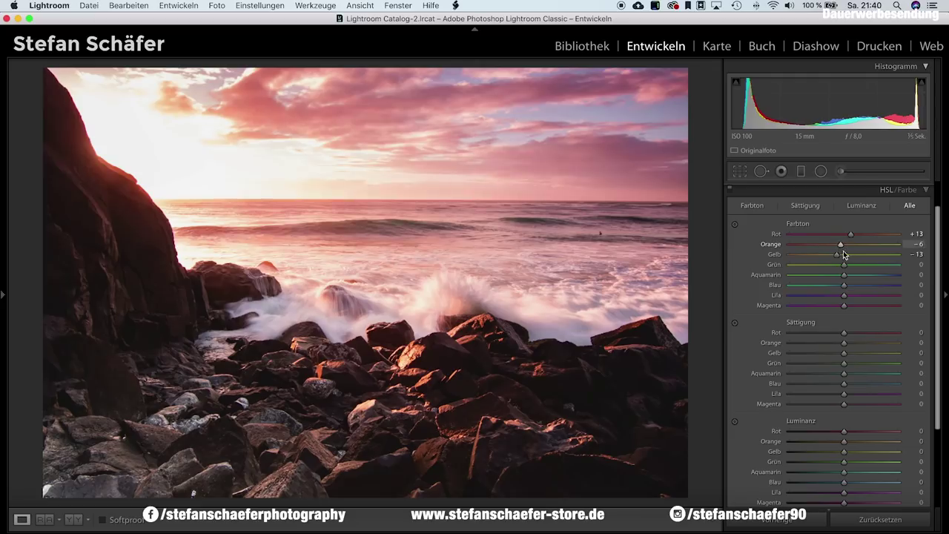
pyautogui.scroll(-1, 839, 401)
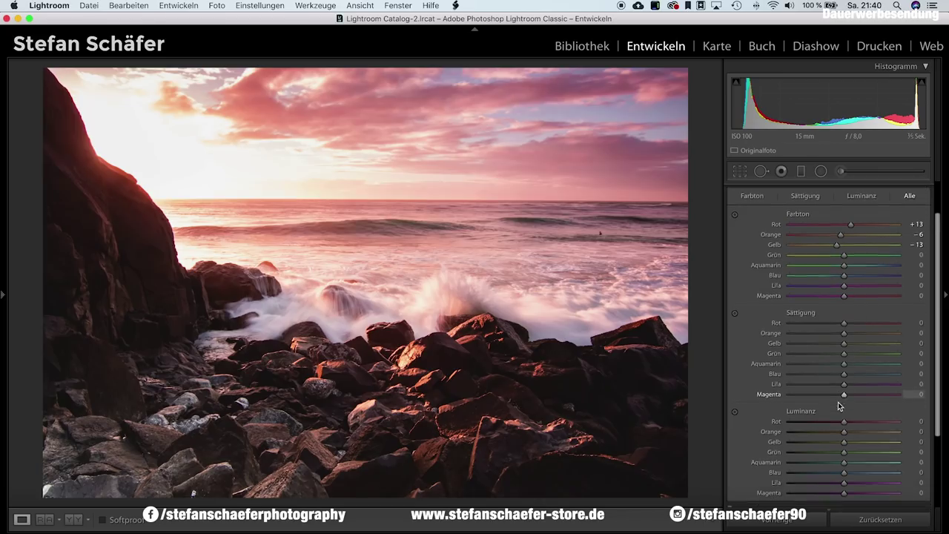
pyautogui.scroll(-1, 838, 404)
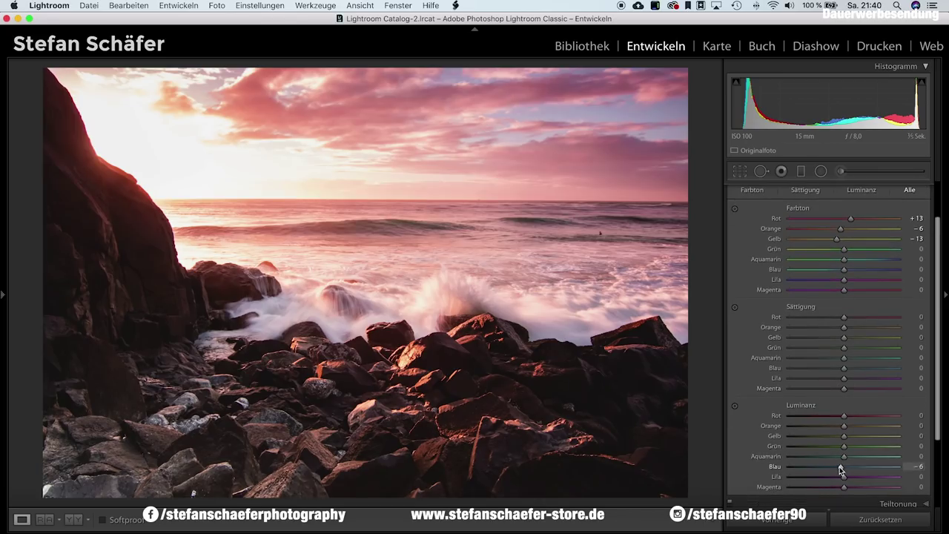
# - Darken luminance: Red −7, Orange −9, Yellow −14, Aqua −6, Blue −19
pyautogui.moveTo(832, 466); pyautogui.dragTo(832, 466)
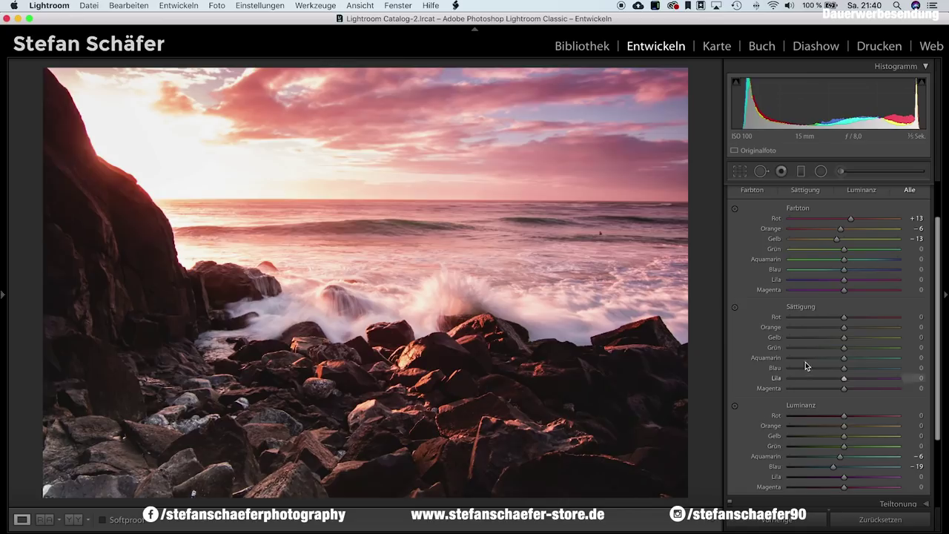
pyautogui.moveTo(844, 428); pyautogui.dragTo(840, 428)
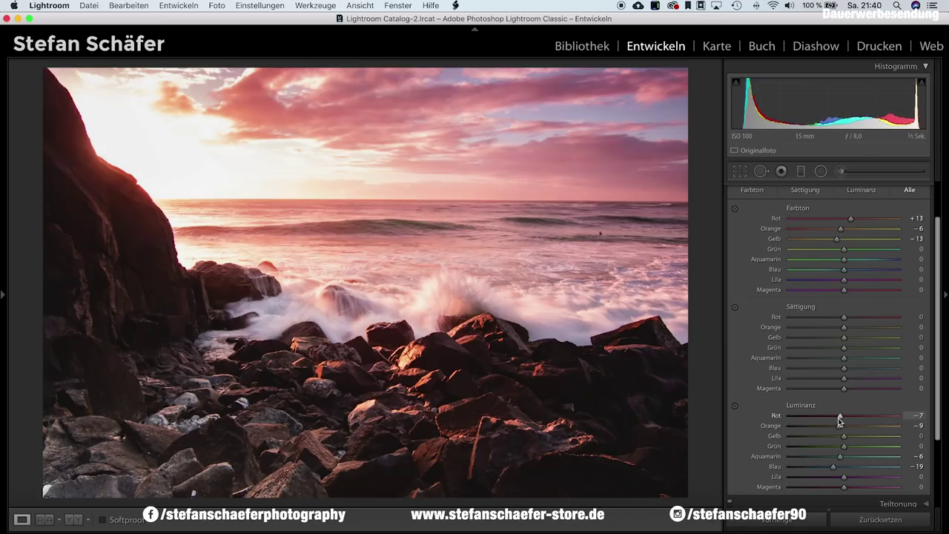
pyautogui.moveTo(844, 436); pyautogui.dragTo(840, 439)
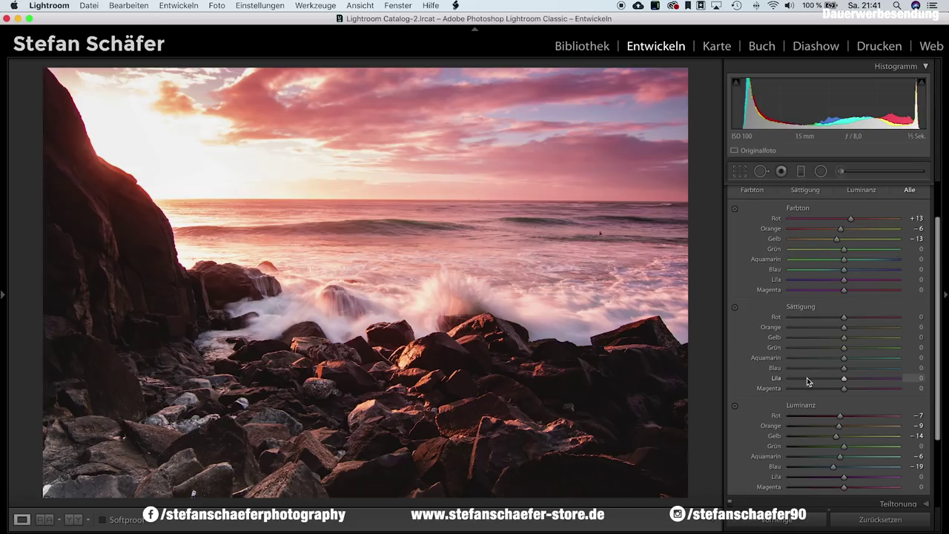
pyautogui.scroll(-2, 808, 379)
pyautogui.scroll(-2, 808, 380)
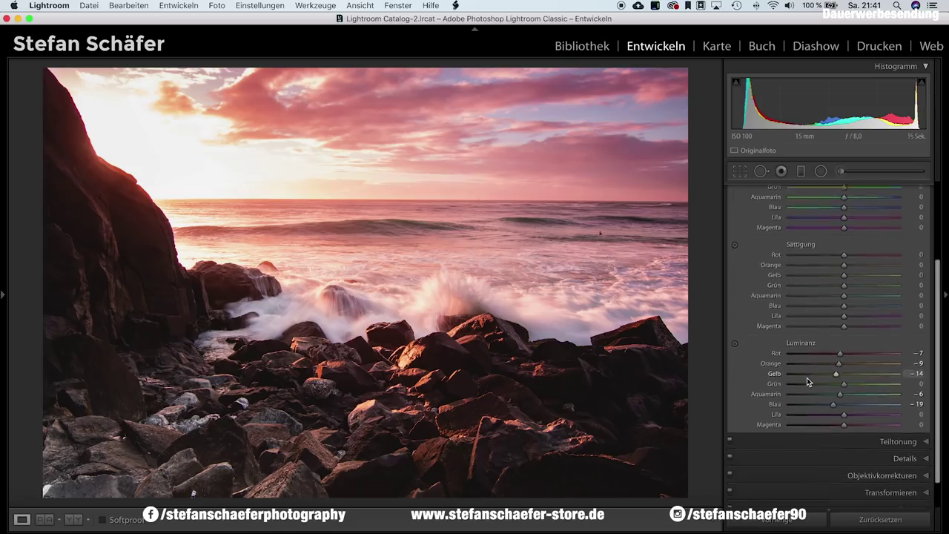
# - In Split Toning, give highlights hue 35 at saturation 15 and shadows hue 209 at saturation 21
pyautogui.click(886, 440)
pyautogui.moveTo(791, 269); pyautogui.dragTo(798, 271)
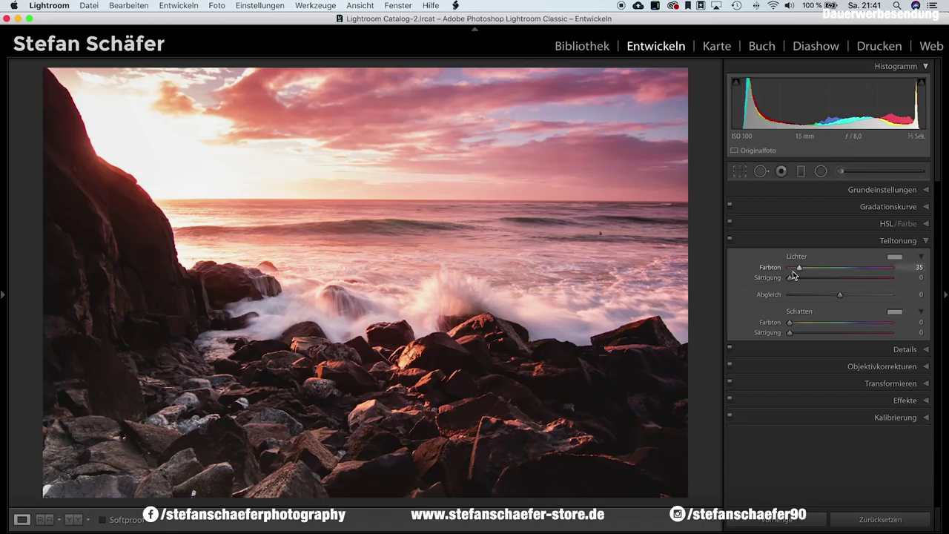
pyautogui.moveTo(798, 278); pyautogui.dragTo(804, 278)
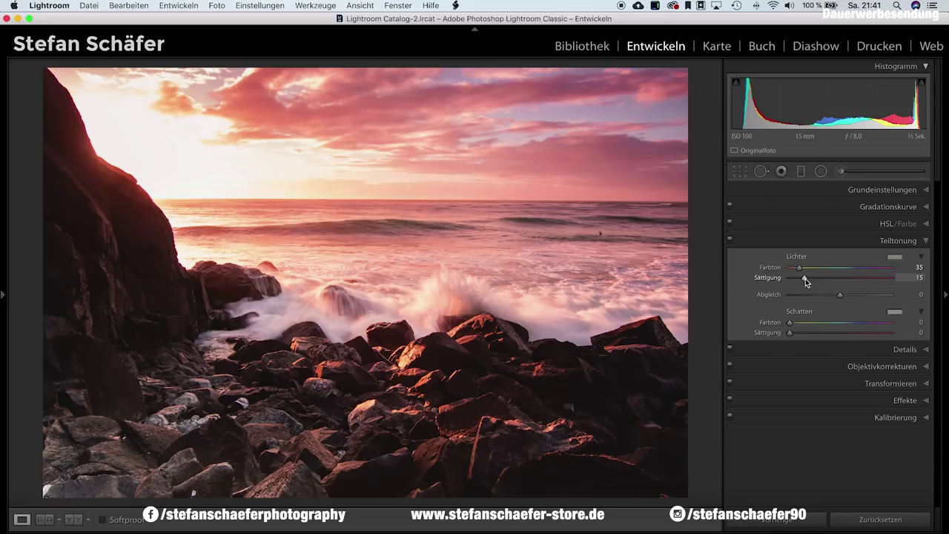
pyautogui.moveTo(789, 323); pyautogui.dragTo(860, 329)
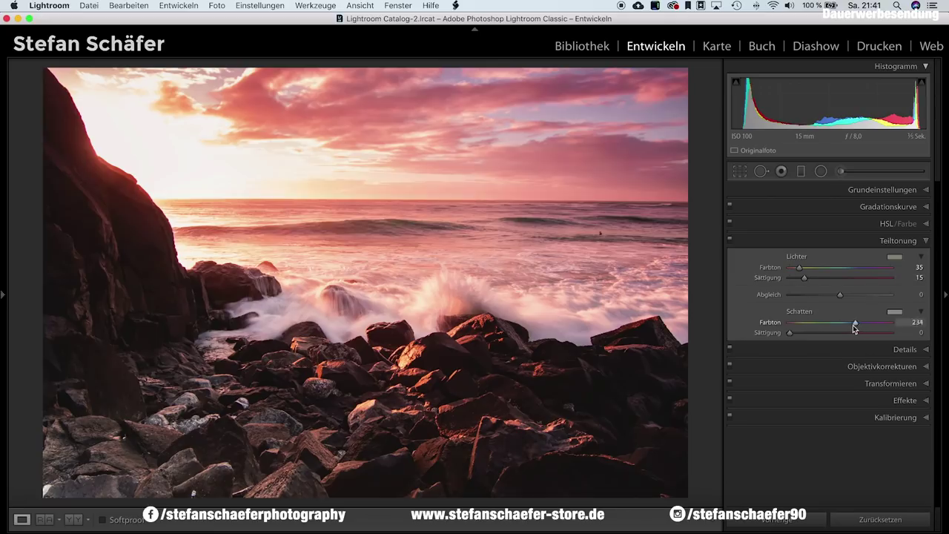
pyautogui.moveTo(790, 332); pyautogui.dragTo(811, 335)
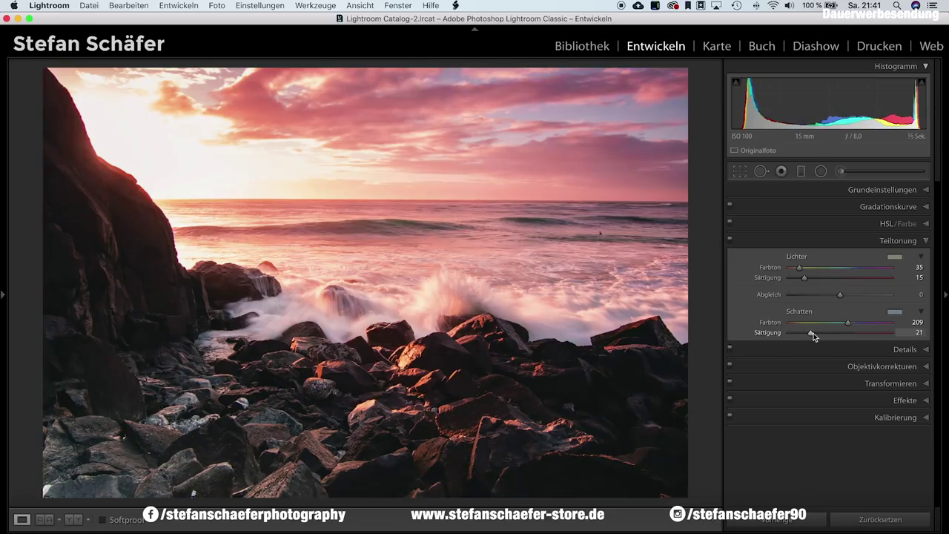
pyautogui.moveTo(814, 336); pyautogui.dragTo(811, 335)
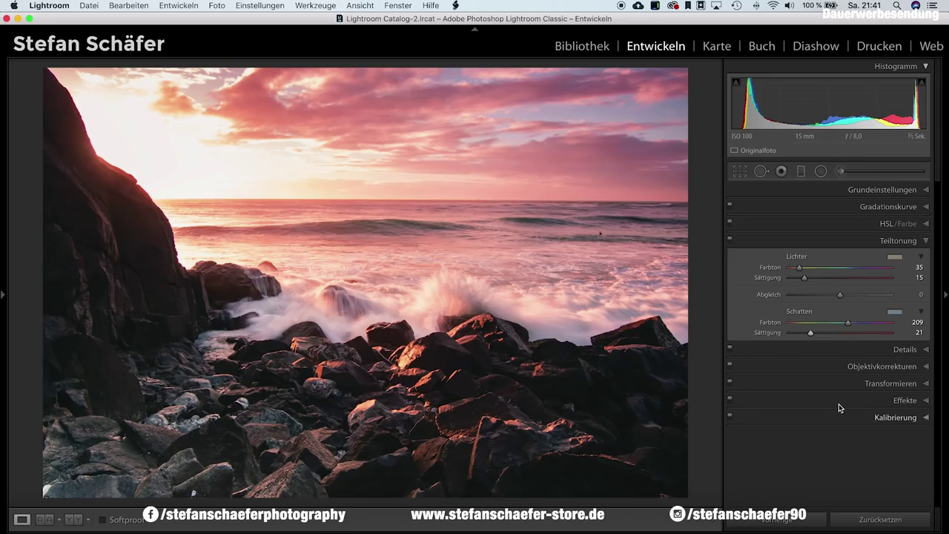
# - Set sharpening Amount to 90 and Masking to 40 using the Alt mask preview
pyautogui.click(903, 350)
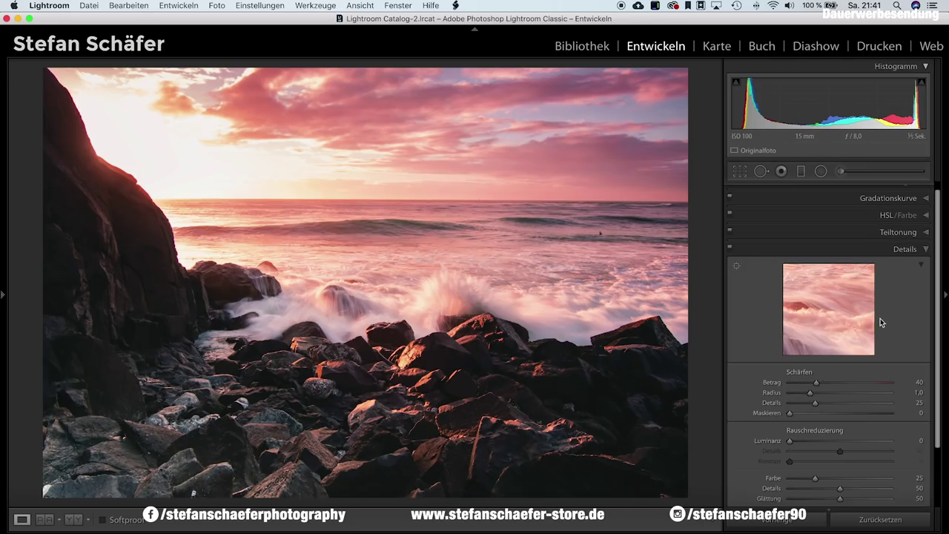
pyautogui.moveTo(818, 385); pyautogui.dragTo(852, 381)
pyautogui.press('alt')
pyautogui.moveTo(789, 413); pyautogui.dragTo(830, 413)
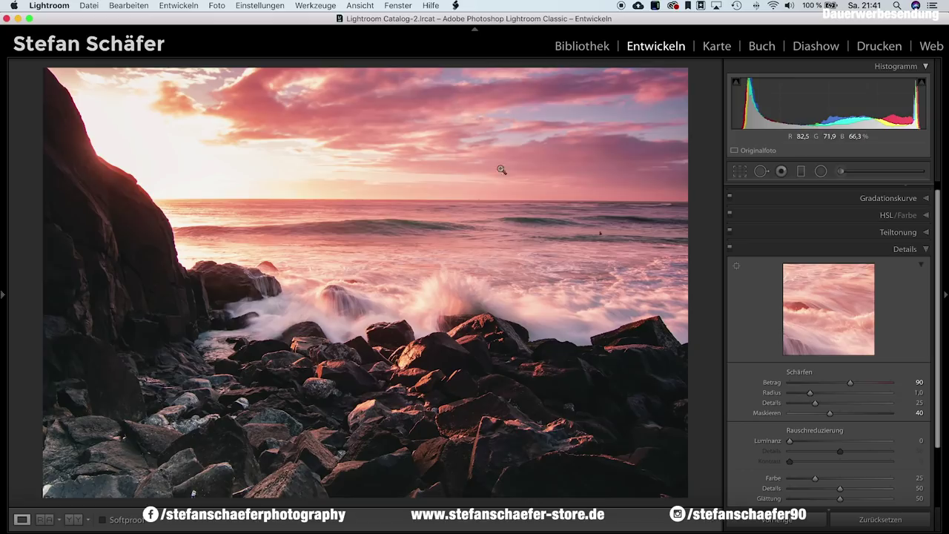
# - Enable chromatic aberration removal and the Tokina lens profile correction
pyautogui.scroll(-3, 816, 405)
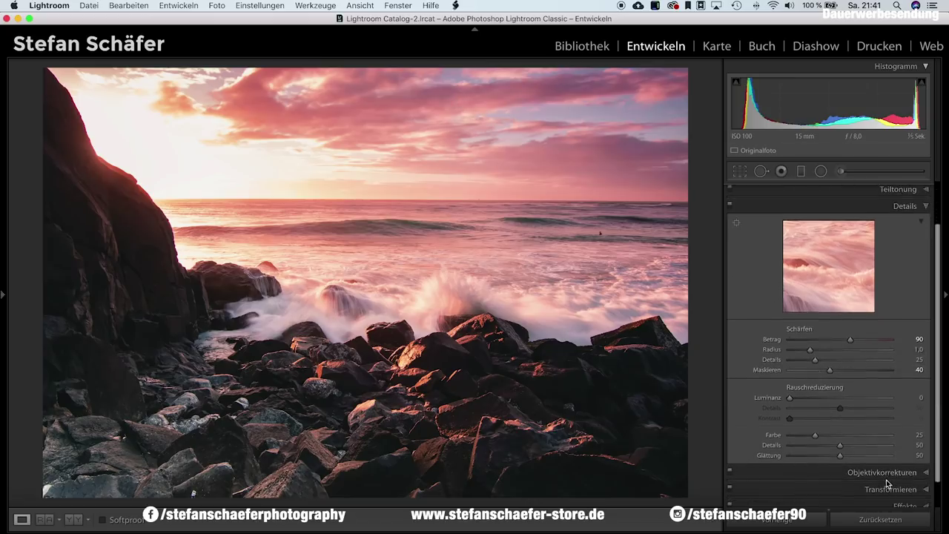
pyautogui.click(880, 473)
pyautogui.click(745, 318)
pyautogui.click(737, 307)
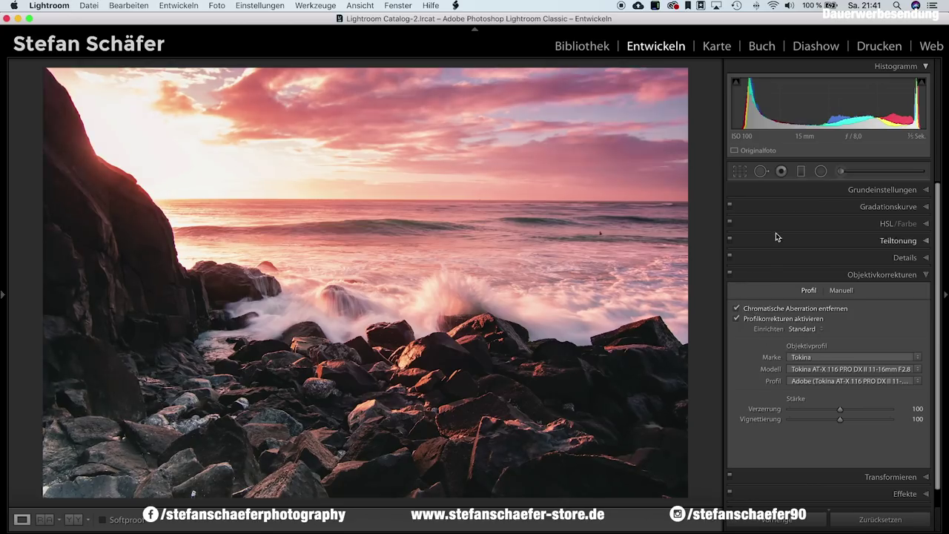
# - In Effects, set the post-crop vignette Amount to −18 and Highlights to 65
pyautogui.scroll(-2, 836, 338)
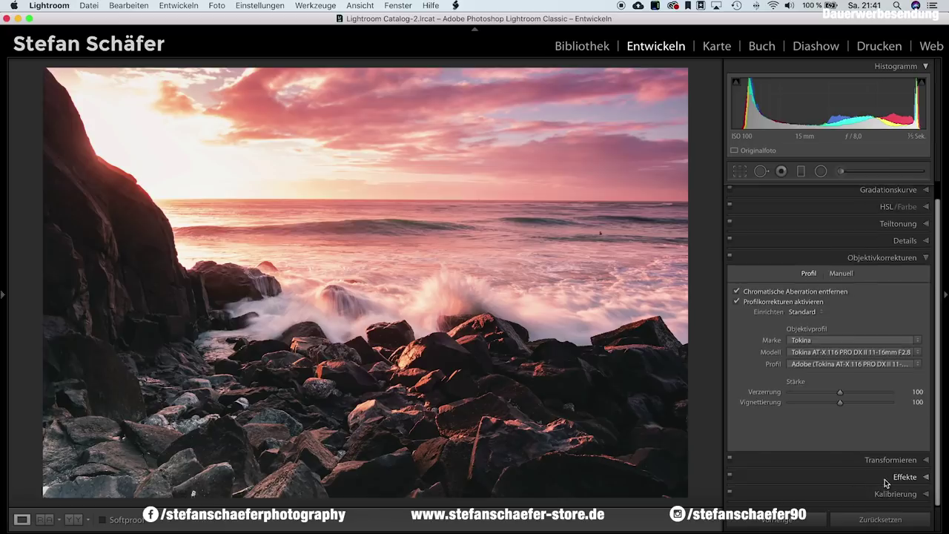
pyautogui.click(884, 479)
pyautogui.moveTo(839, 344); pyautogui.dragTo(831, 345)
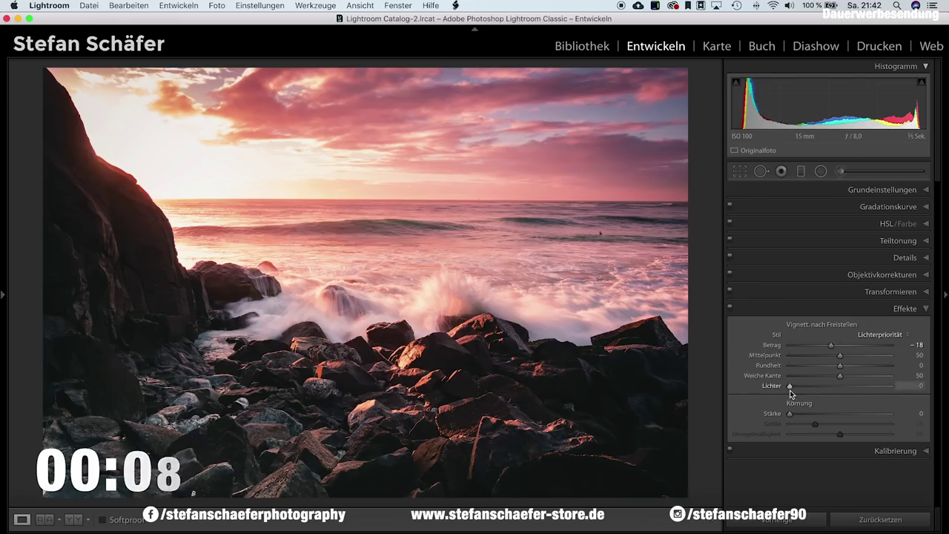
pyautogui.moveTo(789, 386); pyautogui.dragTo(852, 386)
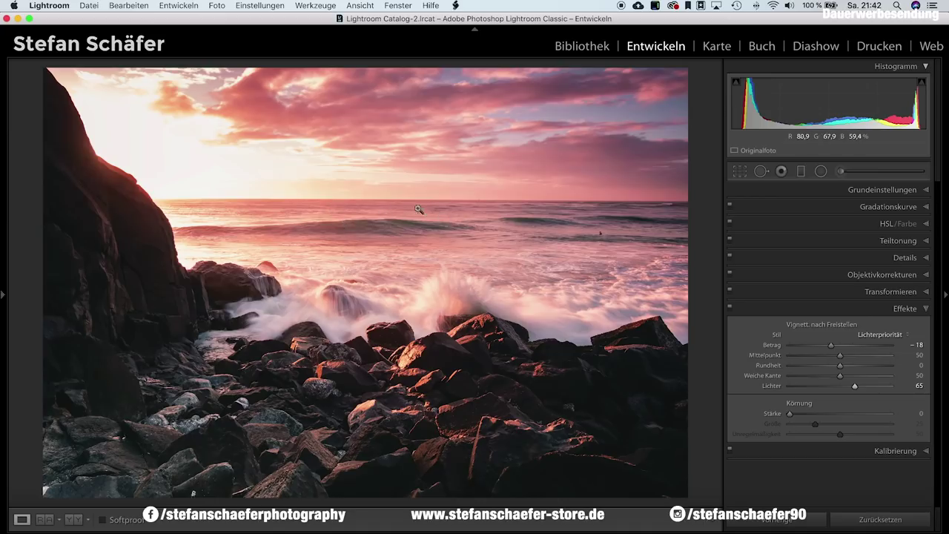
# - Toggle the before view with \ to compare against the original, then advance to the portrait
pyautogui.hotkey('shift', 'y')
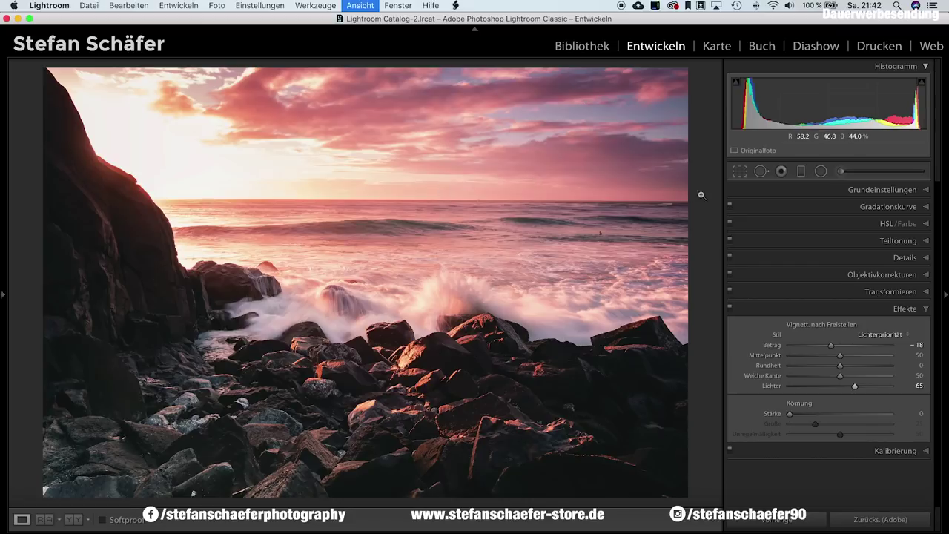
pyautogui.press('\\')
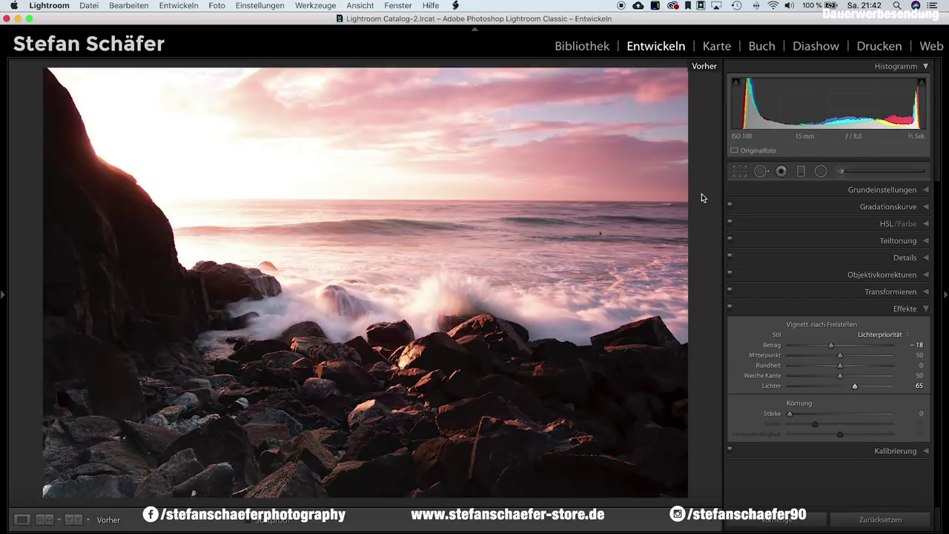
pyautogui.press('\\')
pyautogui.press('\\')
pyautogui.press('\\')
pyautogui.press('\\')
pyautogui.press('\\')
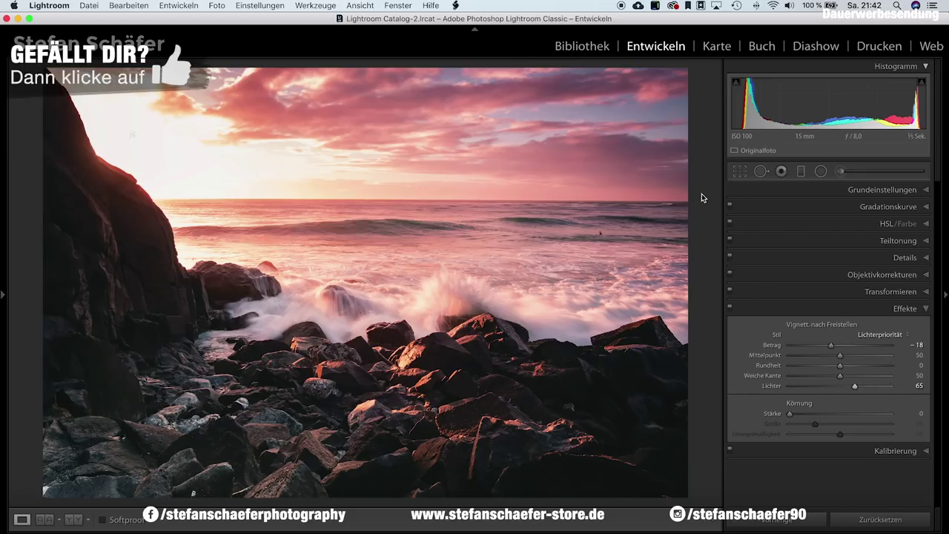
pyautogui.press('Right')
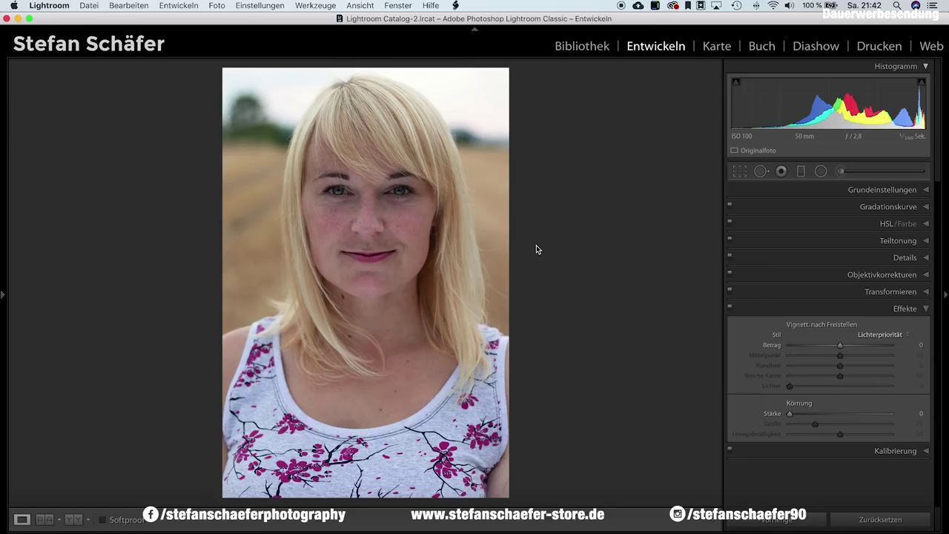
# - In Basic, set Shadows +17, Highlights +29, Contrast +10, Clarity −10 and Vibrance −2
pyautogui.click(876, 190)
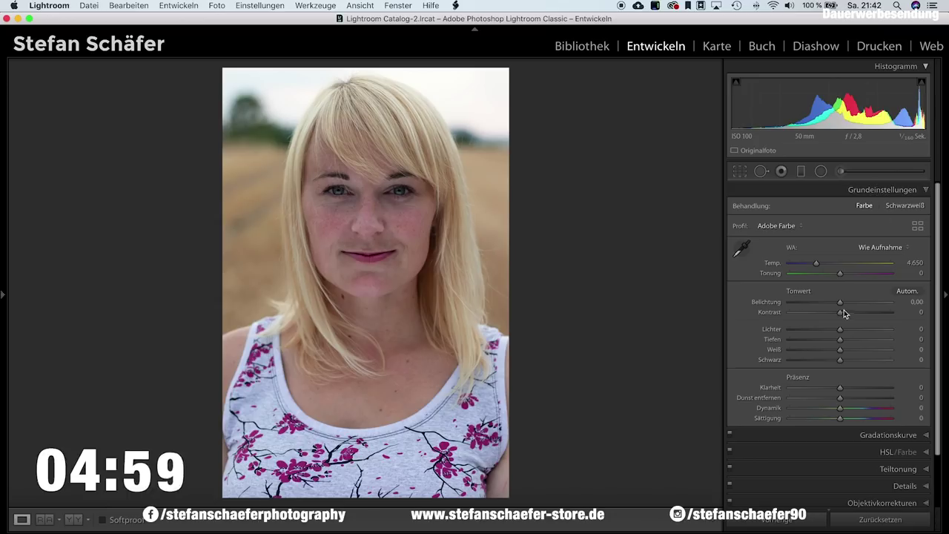
pyautogui.moveTo(840, 340); pyautogui.dragTo(848, 340)
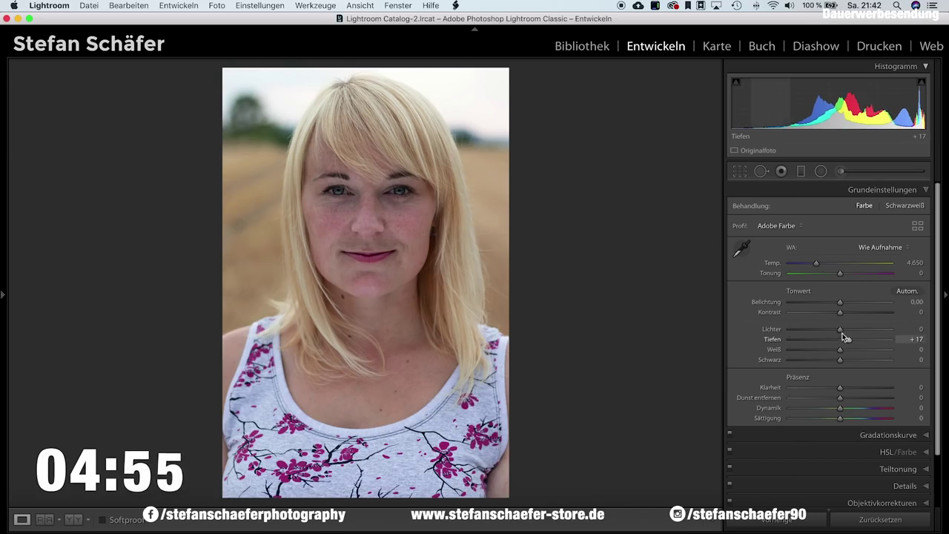
pyautogui.moveTo(840, 330)
pyautogui.mouseDown()
pyautogui.moveTo(854, 330)
pyautogui.moveTo(848, 313)
pyautogui.mouseUp()
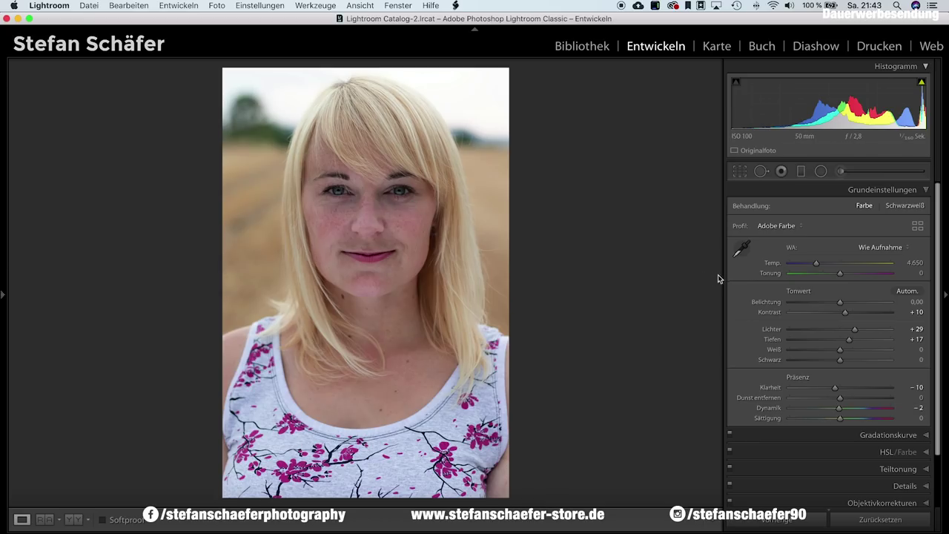
# - In HSL, set Yellow hue −8, Red hue +5 and Yellow saturation −26
pyautogui.click(882, 453)
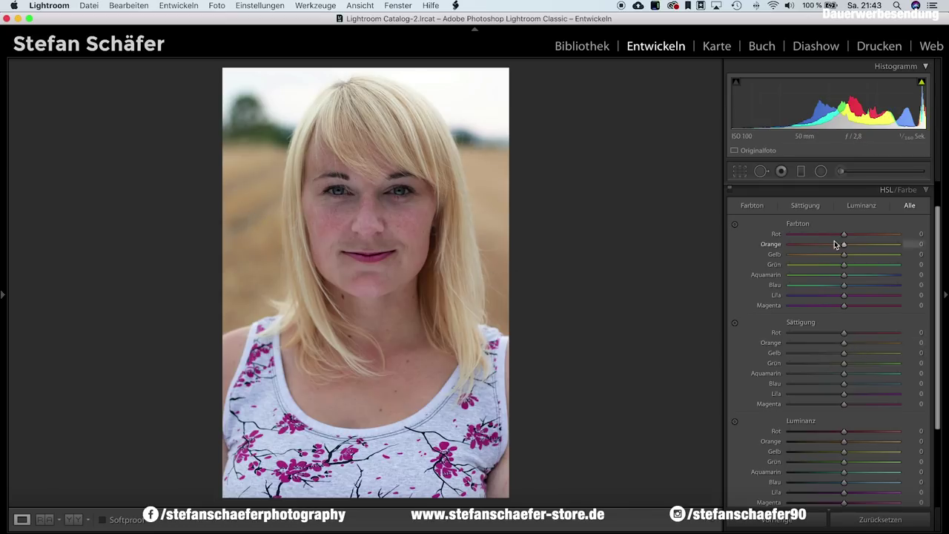
pyautogui.moveTo(844, 258); pyautogui.dragTo(839, 259)
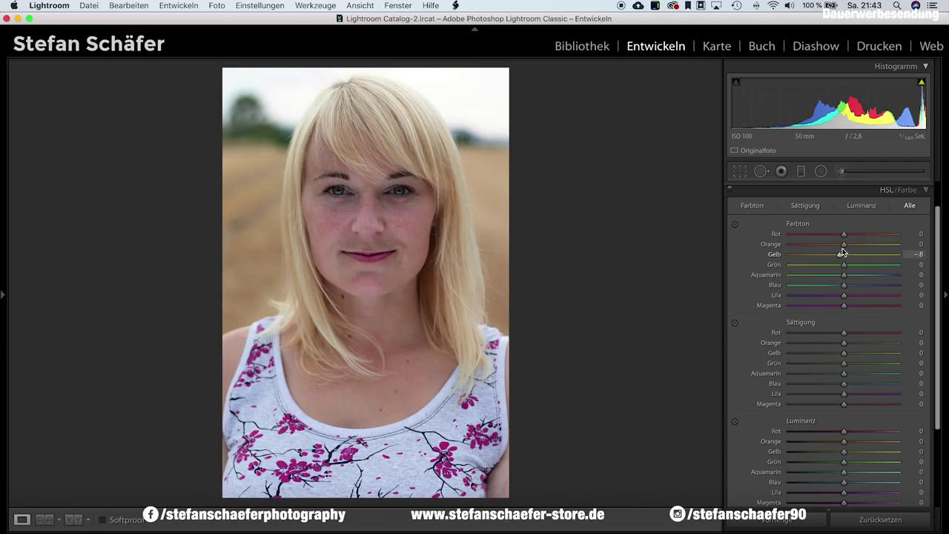
pyautogui.moveTo(843, 235); pyautogui.dragTo(847, 235)
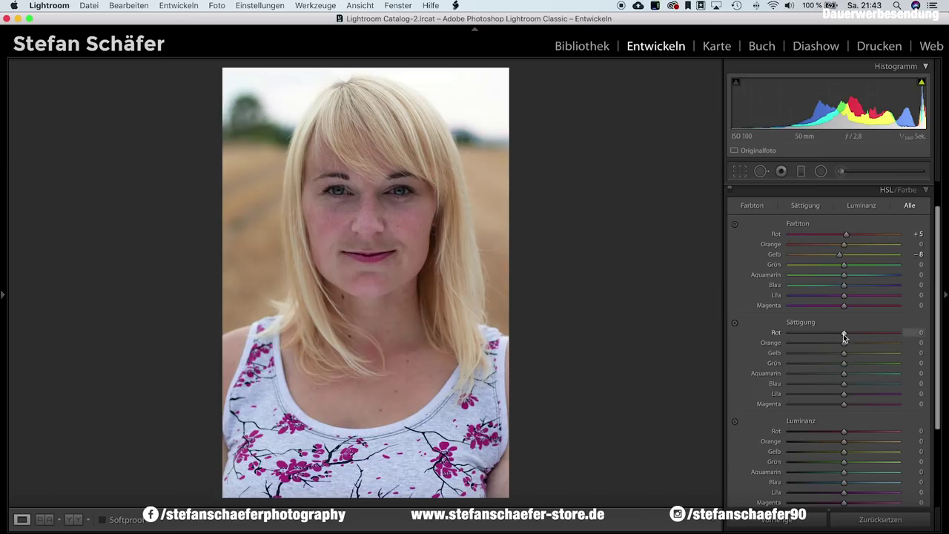
pyautogui.moveTo(844, 354)
pyautogui.mouseDown()
pyautogui.moveTo(783, 356)
pyautogui.moveTo(828, 357)
pyautogui.mouseUp()
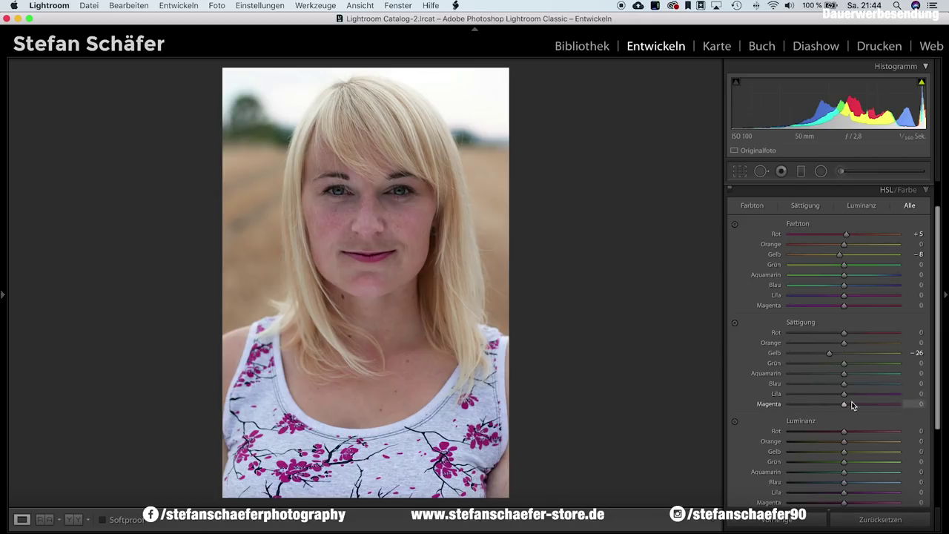
pyautogui.scroll(-1, 851, 401)
pyautogui.scroll(-2, 851, 401)
pyautogui.scroll(-1, 851, 401)
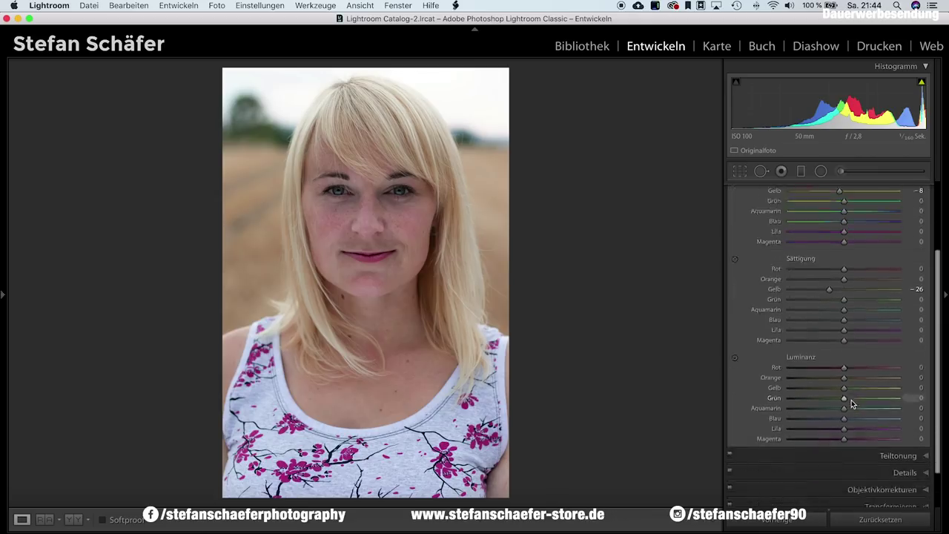
pyautogui.scroll(-1, 860, 415)
# - Raise the portrait's sharpening to Amount 90 and set Masking to about 39
pyautogui.click(893, 456)
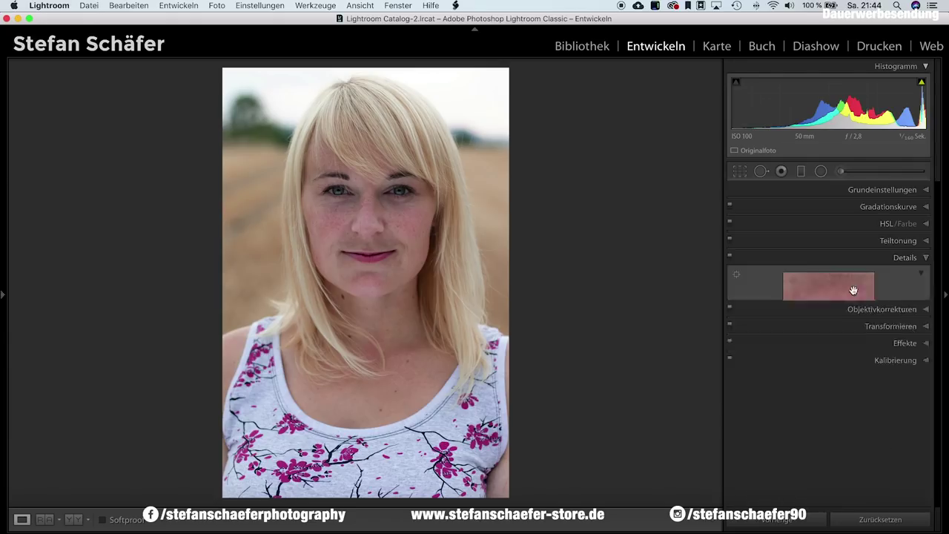
pyautogui.moveTo(828, 387); pyautogui.dragTo(851, 386)
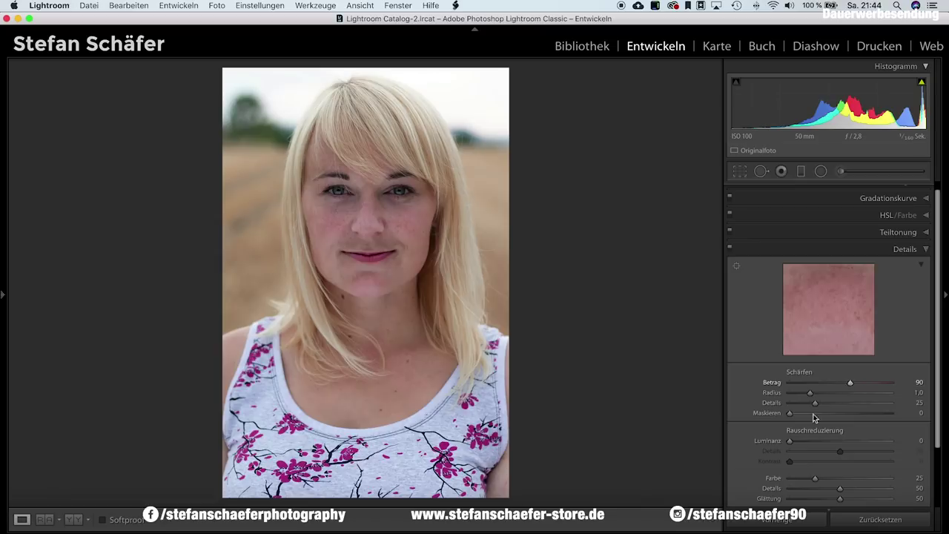
pyautogui.press('alt')
pyautogui.moveTo(791, 414); pyautogui.dragTo(828, 414)
# - Enable the Canon EF 50mm f/1.8 STM lens profile and chromatic aberration removal
pyautogui.scroll(-3, 859, 411)
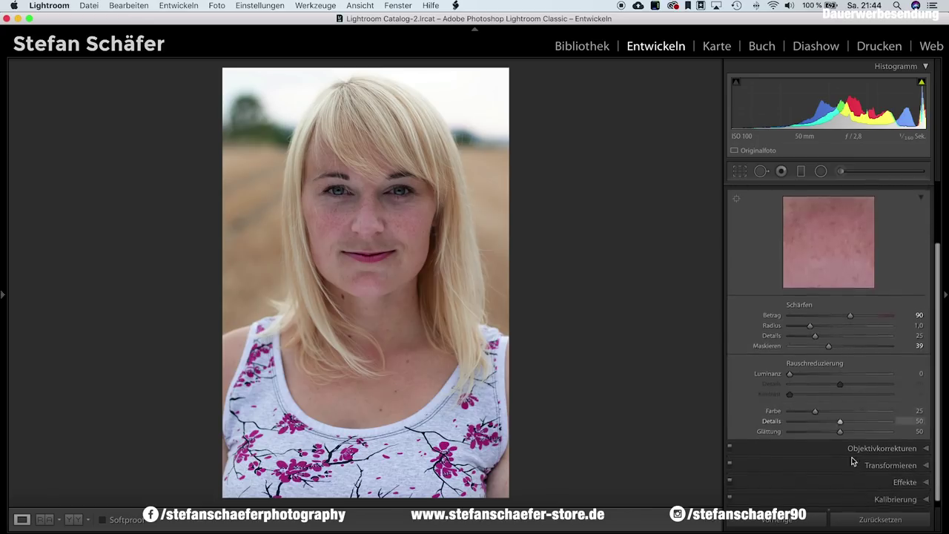
pyautogui.click(859, 449)
pyautogui.click(777, 319)
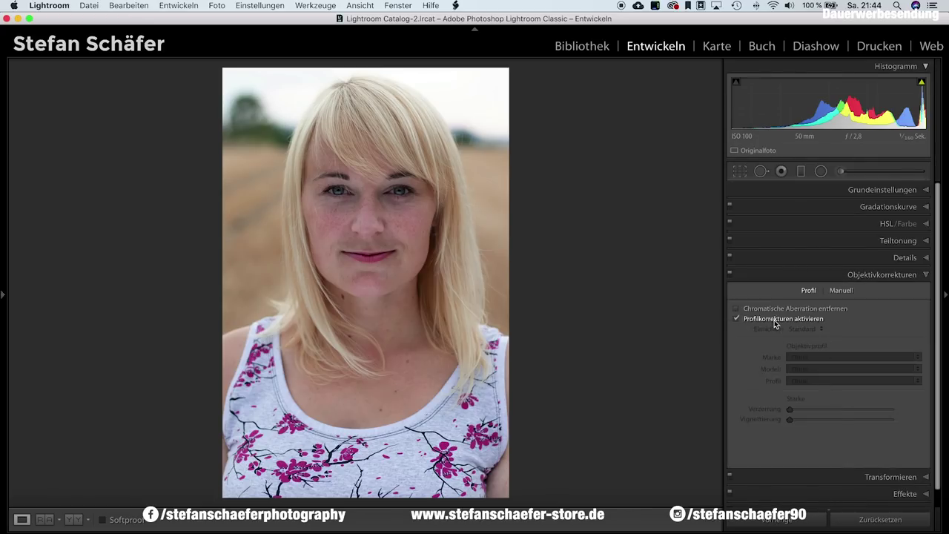
pyautogui.click(774, 309)
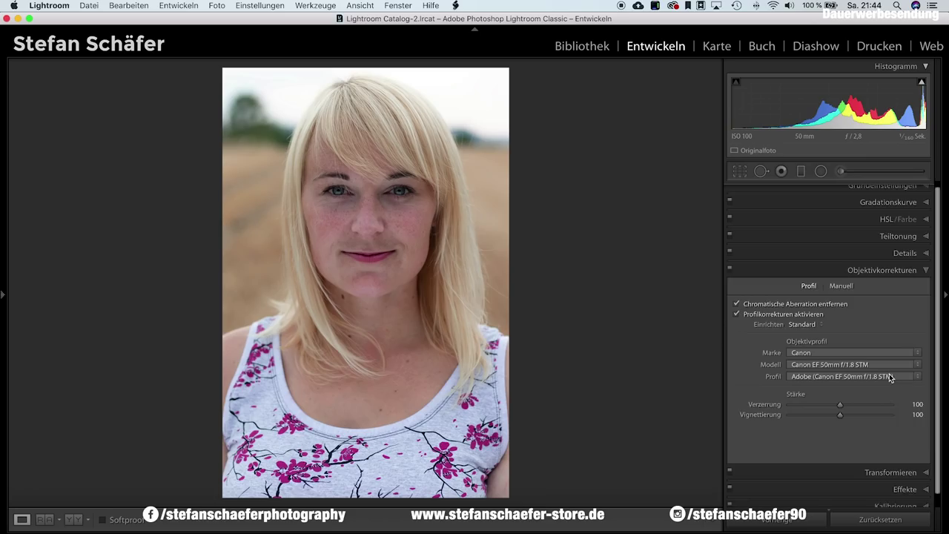
pyautogui.scroll(-1, 890, 386)
# - Set the post-crop vignette Amount to −20 in the Effects panel
pyautogui.click(901, 478)
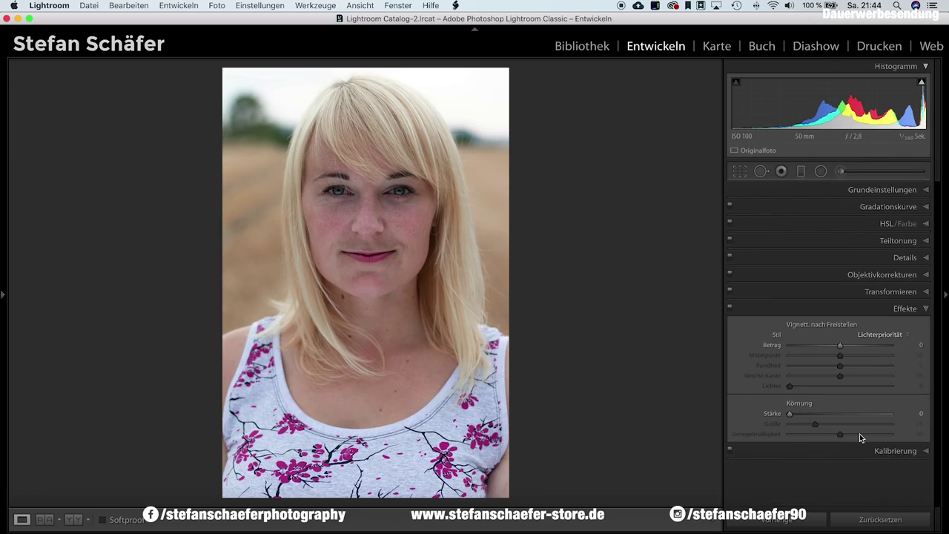
pyautogui.moveTo(840, 346); pyautogui.dragTo(830, 345)
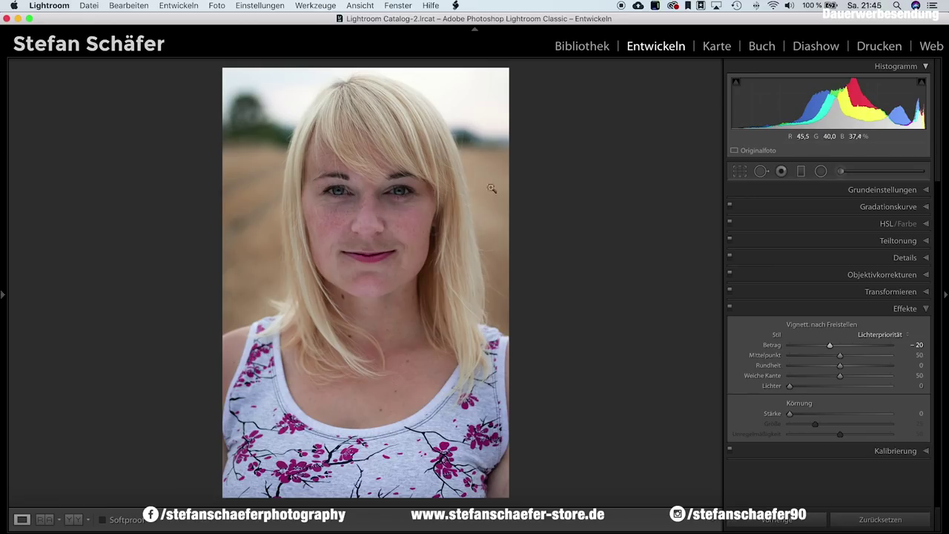
# - Zoom to 1:1 on the face and set an adjustment brush to Exposure +0.31
pyautogui.click(842, 171)
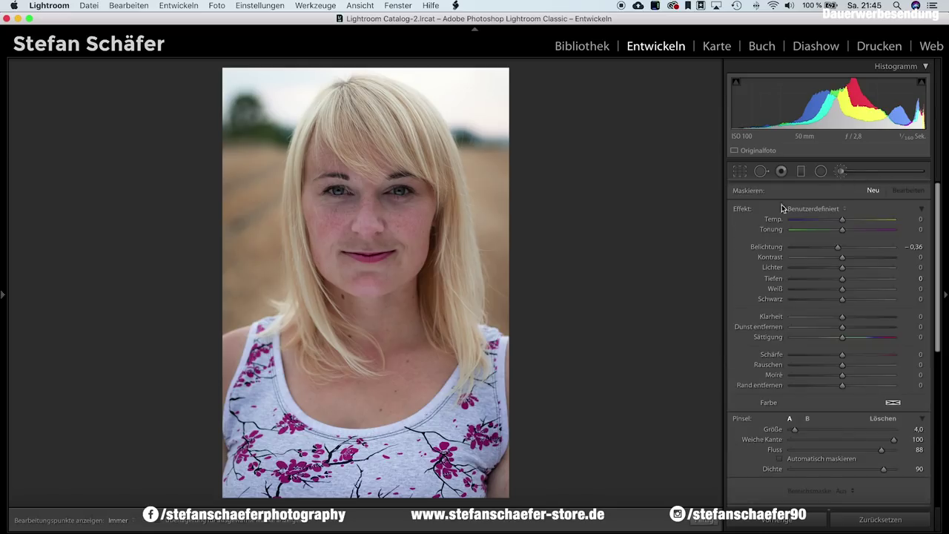
pyautogui.press('k')
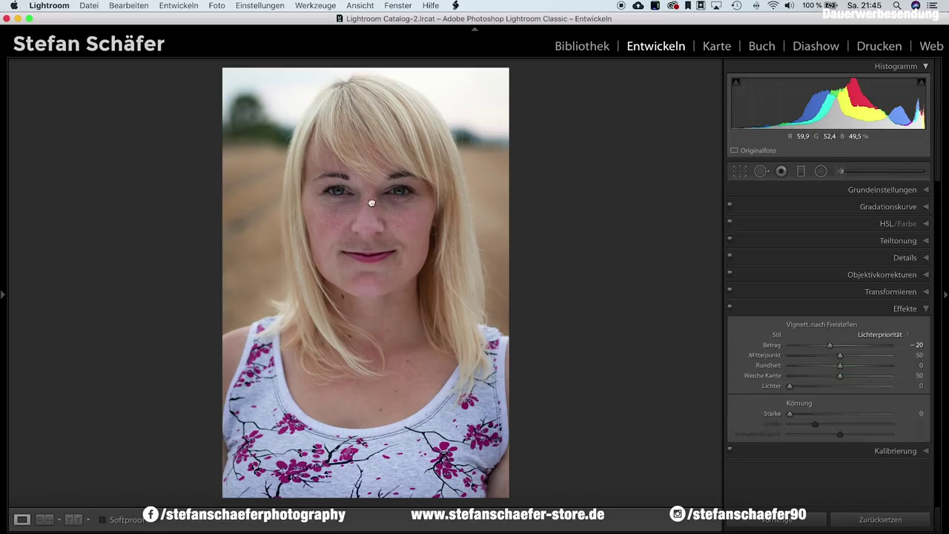
pyautogui.click(372, 212)
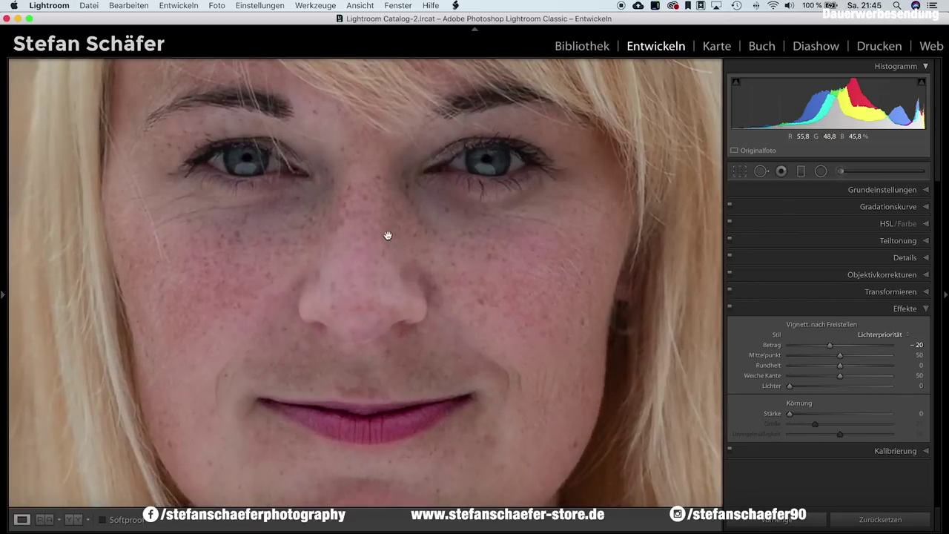
pyautogui.click(875, 170)
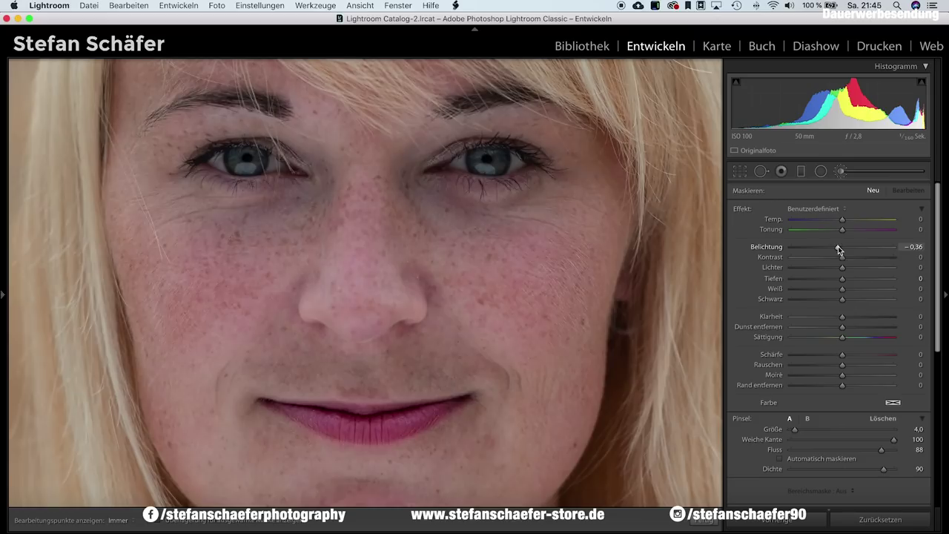
pyautogui.moveTo(841, 250); pyautogui.dragTo(848, 250)
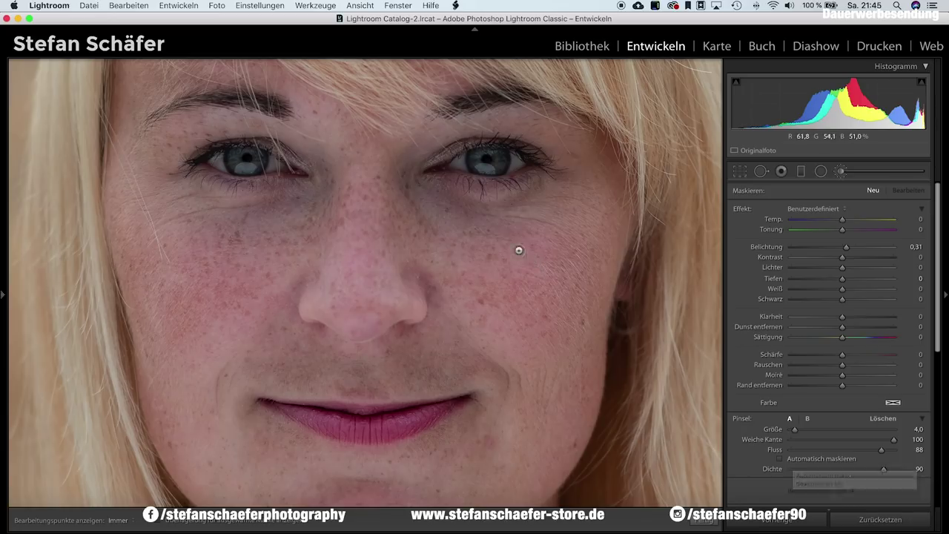
# - Paint the +0.31 brush under the right-hand eye at size 8
pyautogui.scroll(2, 456, 214)
pyautogui.scroll(1, 455, 213)
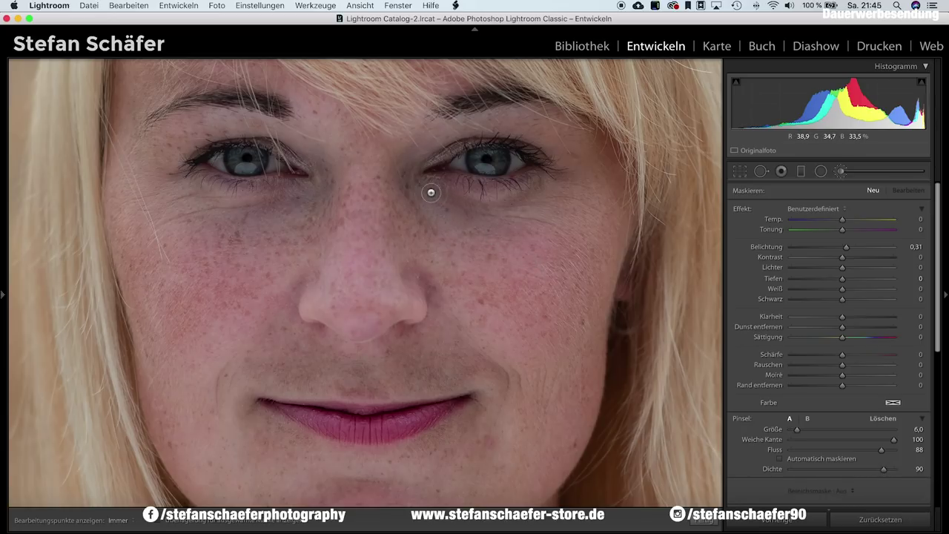
pyautogui.scroll(2, 435, 201)
pyautogui.press('h')
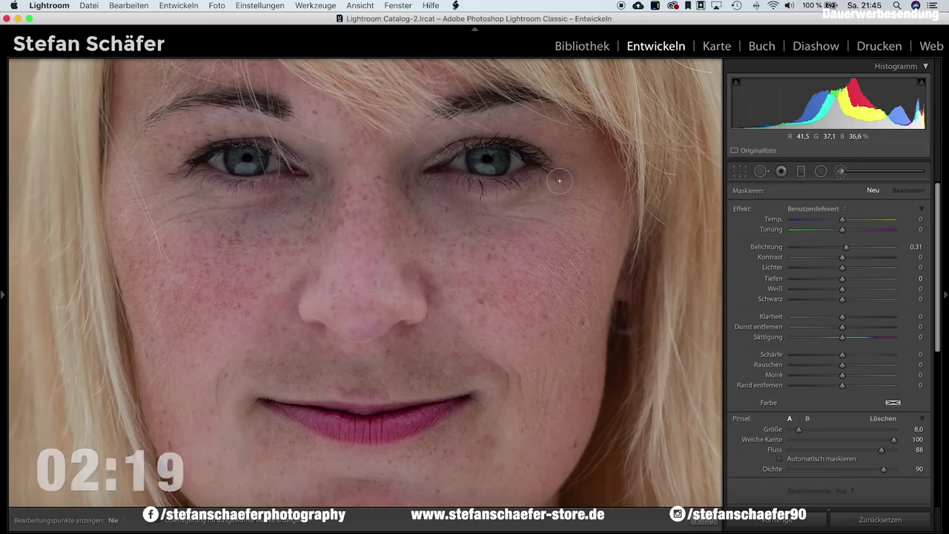
pyautogui.moveTo(510, 208); pyautogui.dragTo(434, 201)
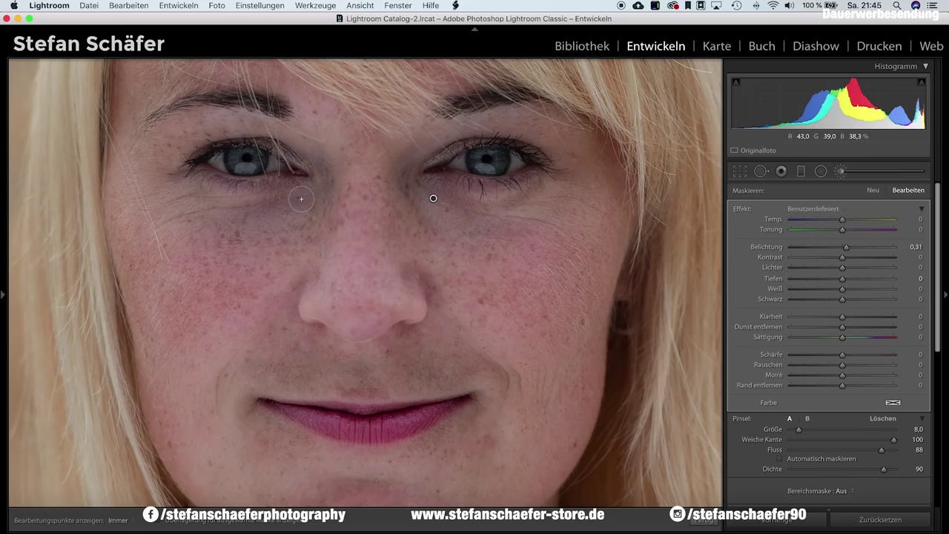
# - Paint the +0.31 brightening under the left eye, the cheek and the nose bridge at size 13–14
pyautogui.press('h')
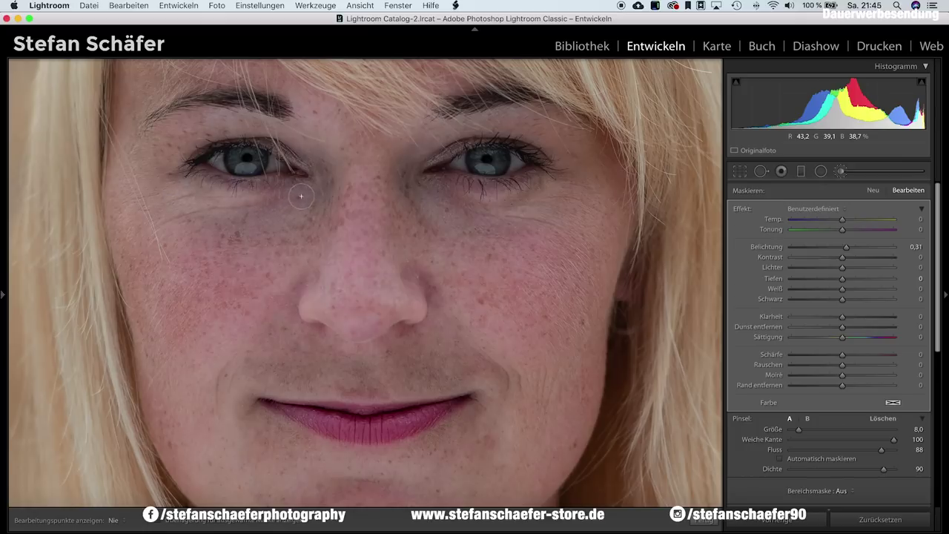
pyautogui.press('h')
pyautogui.press('h')
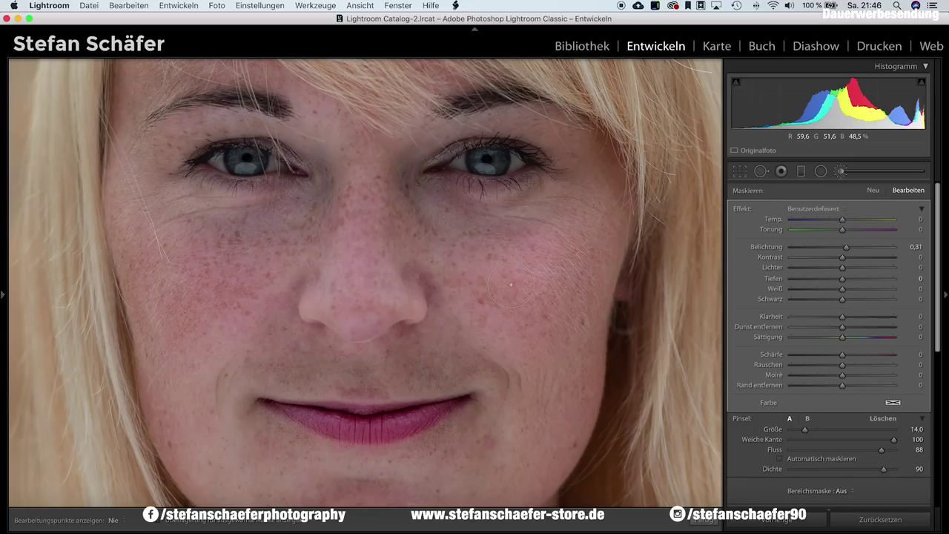
pyautogui.press('h')
pyautogui.press('h')
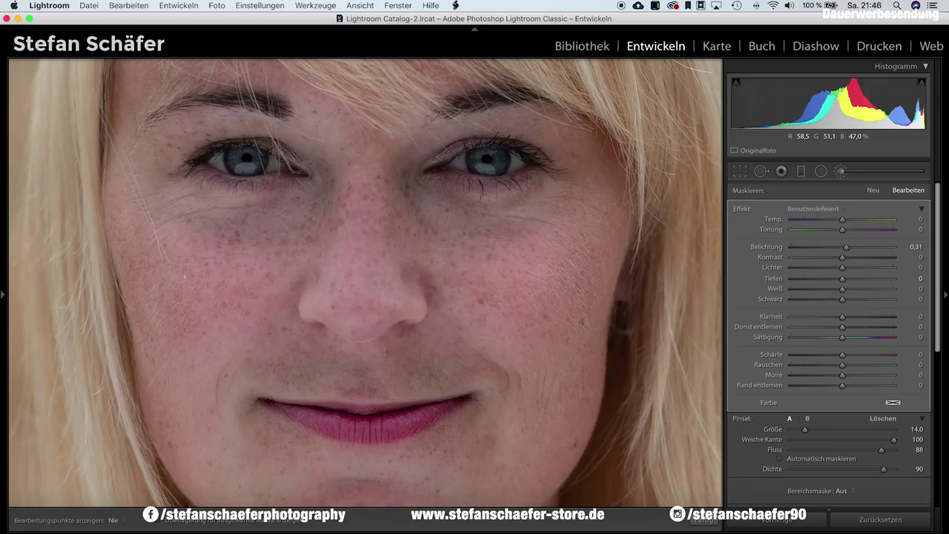
pyautogui.press('h')
pyautogui.click(433, 198)
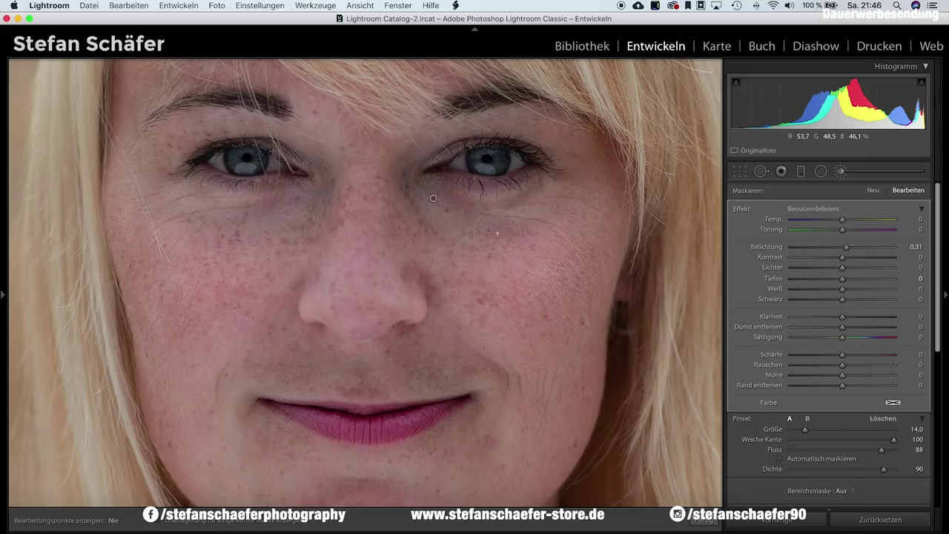
pyautogui.press('h')
pyautogui.scroll(-1, 395, 192)
pyautogui.press('h')
pyautogui.moveTo(365, 212); pyautogui.dragTo(365, 238)
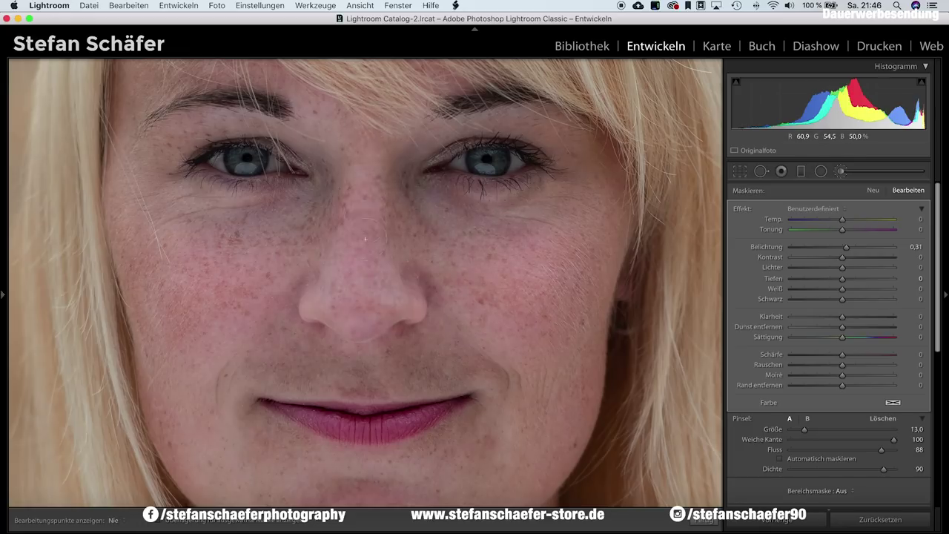
pyautogui.press('h')
pyautogui.moveTo(462, 375); pyautogui.dragTo(467, 278)
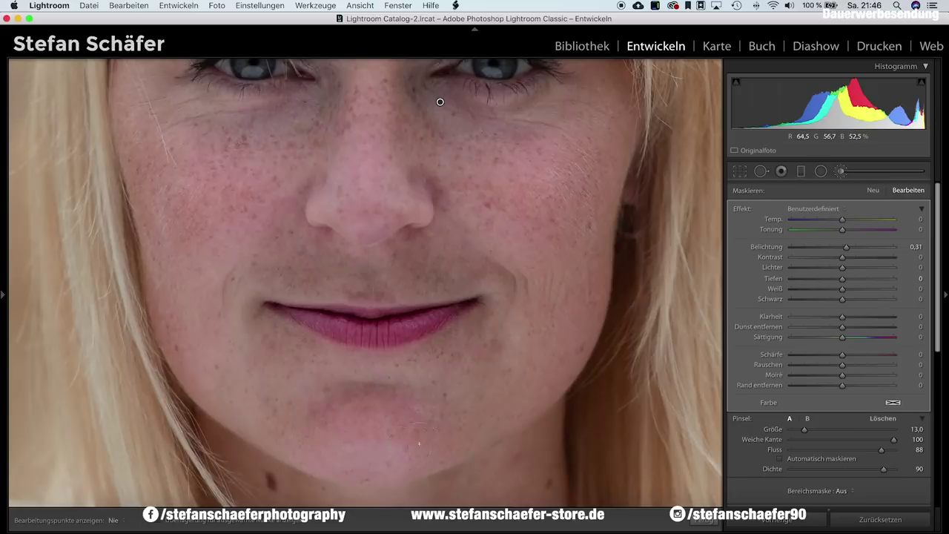
pyautogui.press('h')
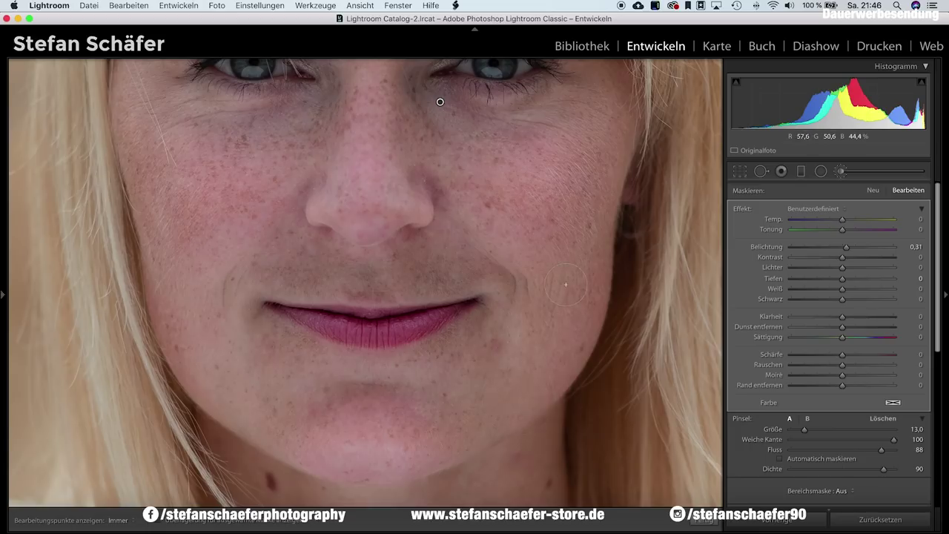
# - Create a new brush at Exposure −0.33 and paint beside the mouth on the right cheek
pyautogui.click(874, 190)
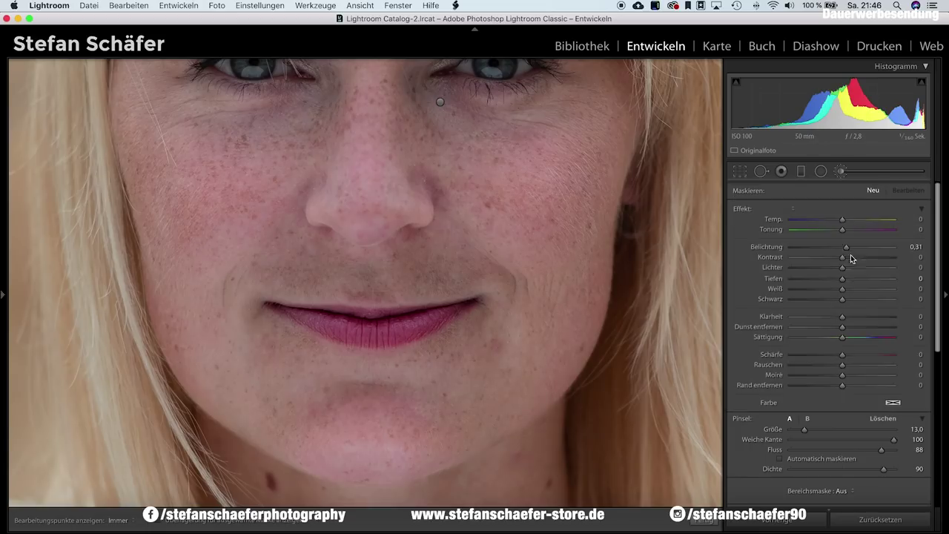
pyautogui.moveTo(846, 248); pyautogui.dragTo(838, 250)
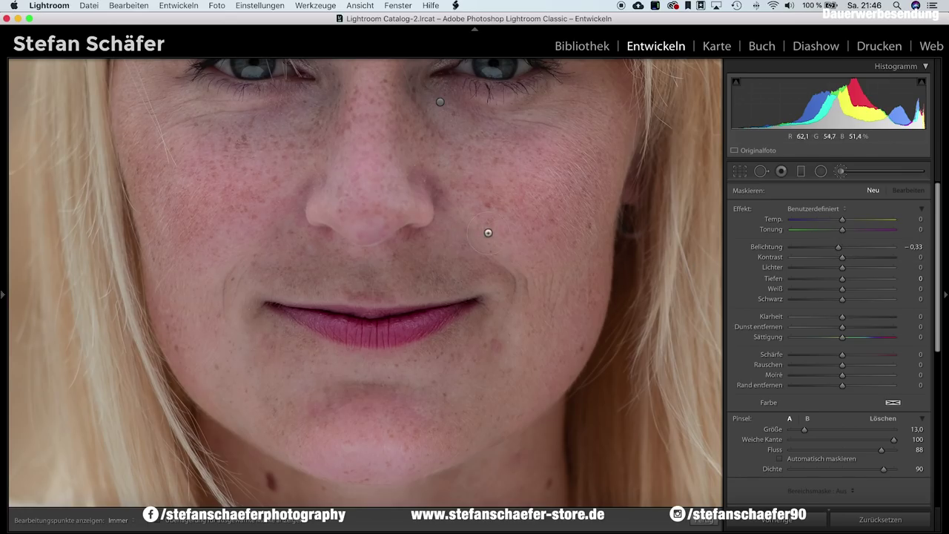
pyautogui.press('h')
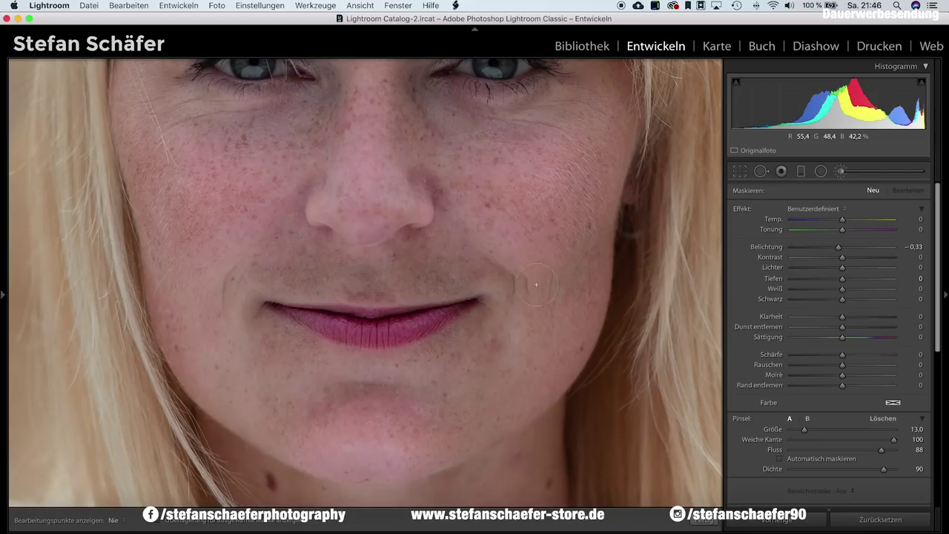
pyautogui.moveTo(520, 271); pyautogui.dragTo(596, 232)
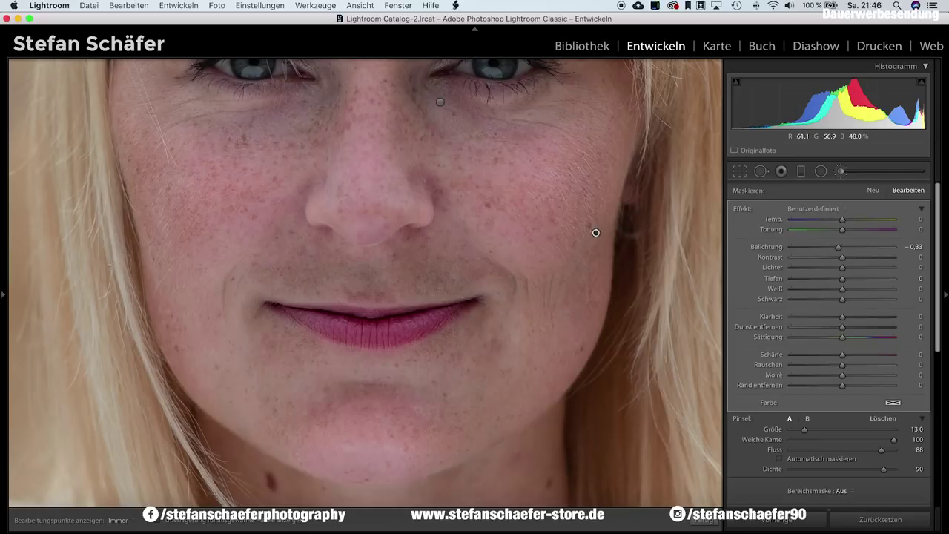
pyautogui.press('h')
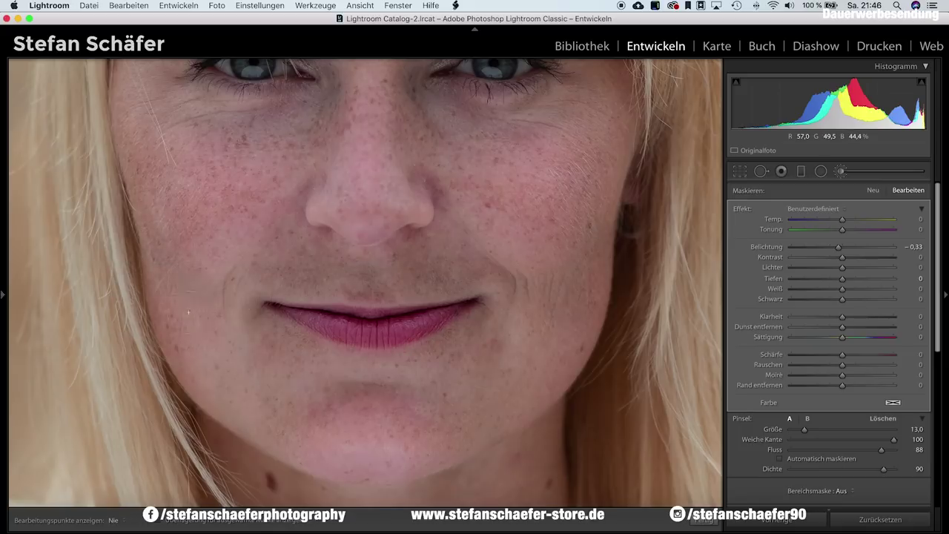
pyautogui.press('h')
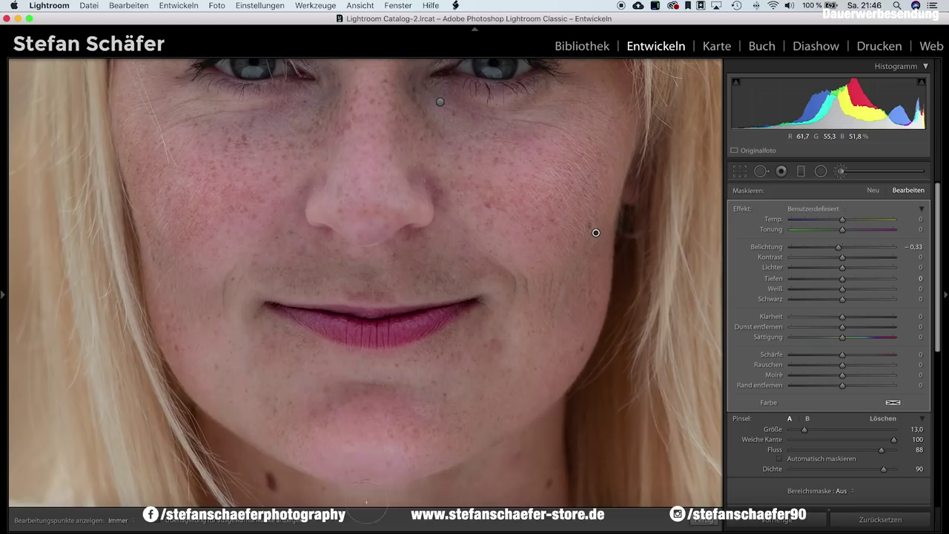
pyautogui.press('h')
pyautogui.press('h')
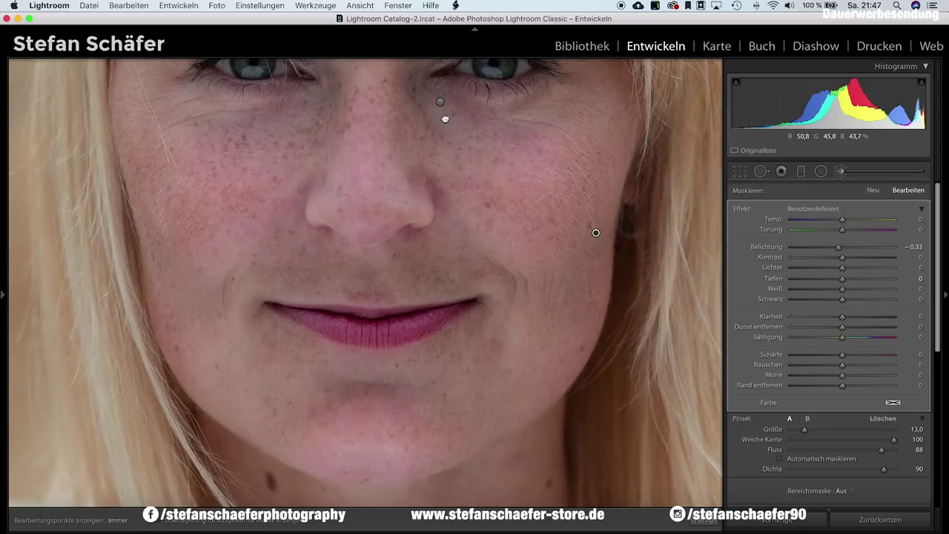
# - Bring the eyes into view and set the brush to size 2 for the lash lines
pyautogui.moveTo(444, 119); pyautogui.dragTo(445, 221)
pyautogui.scroll(-4, 448, 196)
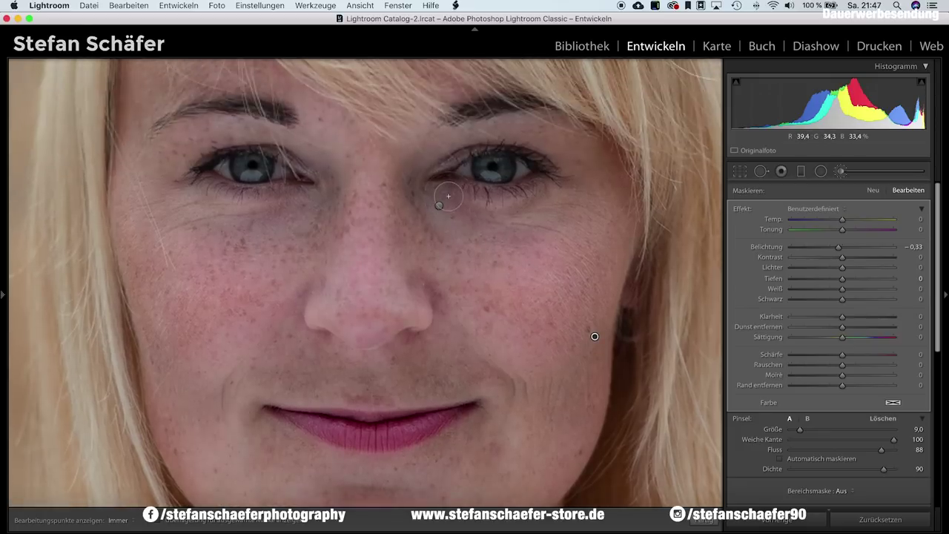
pyautogui.scroll(-3, 448, 197)
pyautogui.scroll(-3, 449, 170)
pyautogui.press('h')
pyautogui.press('h')
pyautogui.scroll(2, 287, 155)
pyautogui.scroll(2, 288, 156)
pyautogui.scroll(-1, 288, 155)
pyautogui.scroll(-2, 287, 155)
pyautogui.scroll(-1, 288, 156)
pyautogui.scroll(-3, 288, 156)
# - Darken along the upper and lower lash lines with the small brush
pyautogui.press('h')
pyautogui.moveTo(267, 150)
pyautogui.mouseDown()
pyautogui.moveTo(219, 155)
pyautogui.moveTo(200, 175)
pyautogui.moveTo(252, 190)
pyautogui.moveTo(278, 186)
pyautogui.mouseUp()
pyautogui.press('h')
pyautogui.press('h')
pyautogui.moveTo(542, 160); pyautogui.dragTo(456, 158)
pyautogui.press('h')
pyautogui.press('h')
pyautogui.moveTo(474, 188)
pyautogui.mouseDown()
pyautogui.moveTo(515, 189)
pyautogui.moveTo(532, 185)
pyautogui.moveTo(528, 178)
pyautogui.mouseUp()
pyautogui.press('h')
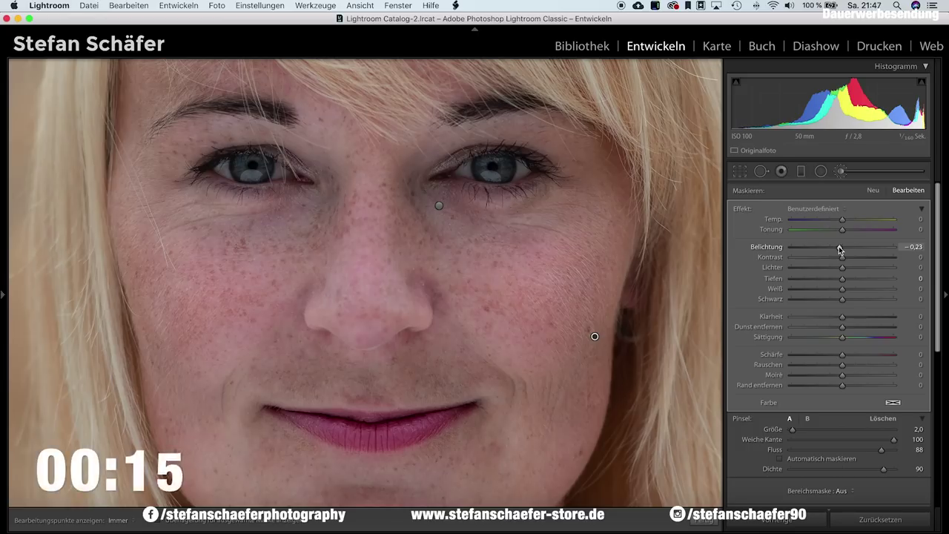
# - Ease the lash darkening to −0.18 and lower the under-eye brightening to +0.21
pyautogui.moveTo(839, 249); pyautogui.dragTo(839, 249)
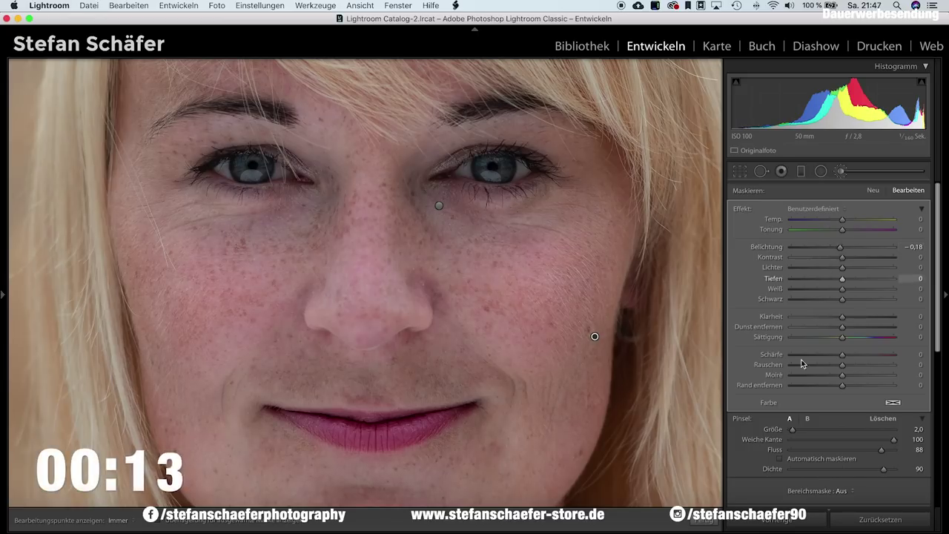
pyautogui.click(439, 206)
pyautogui.moveTo(851, 250); pyautogui.dragTo(845, 250)
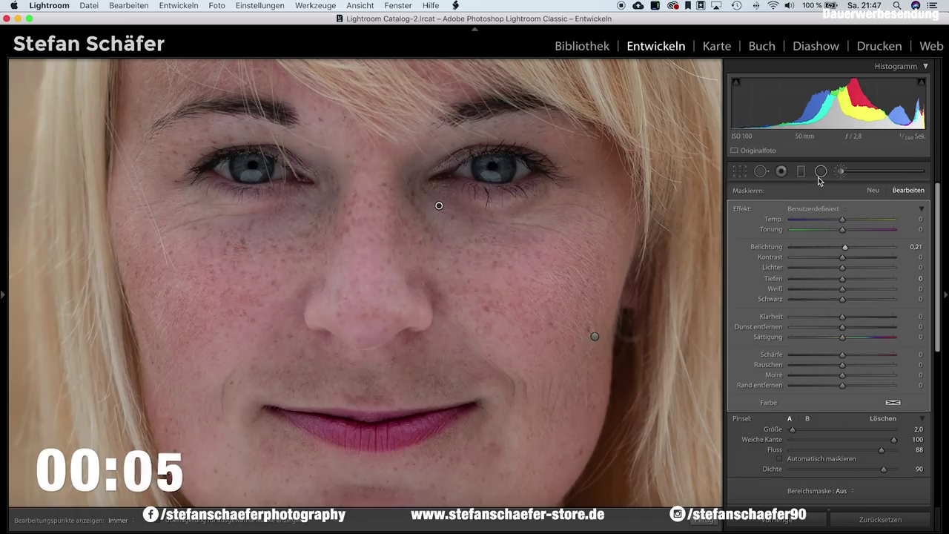
# - Place inverted radial filters at Exposure +0.30 over the left and right irises
pyautogui.click(821, 173)
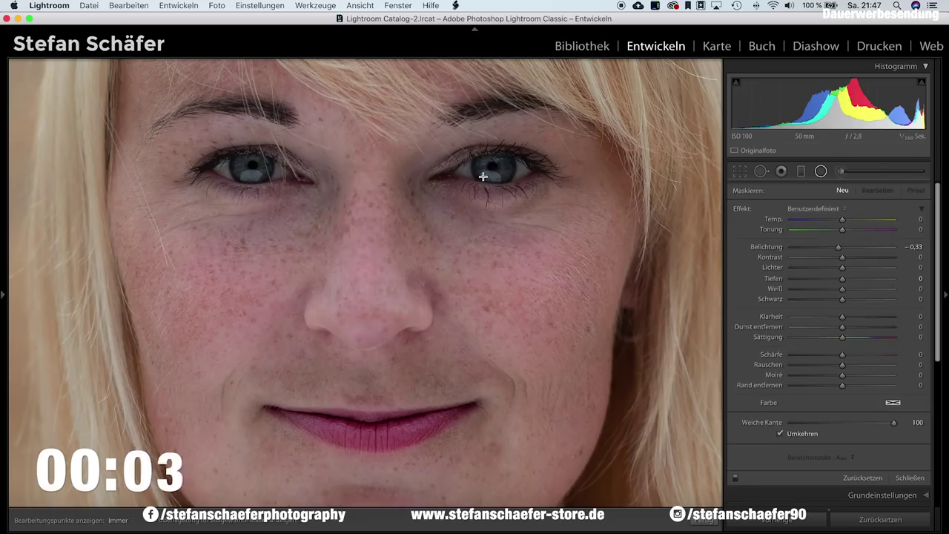
pyautogui.moveTo(838, 247); pyautogui.dragTo(850, 248)
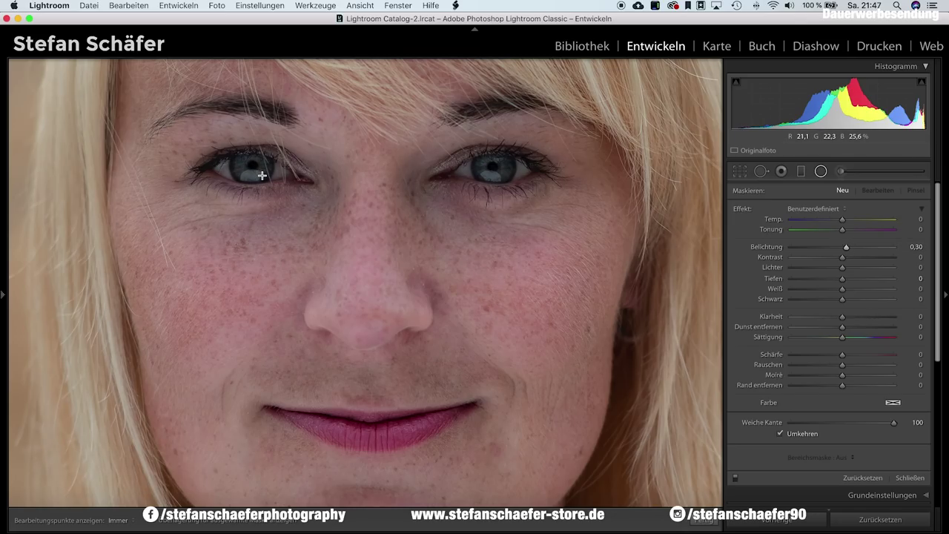
pyautogui.moveTo(239, 163)
pyautogui.mouseDown()
pyautogui.moveTo(263, 177)
pyautogui.moveTo(251, 167)
pyautogui.mouseUp()
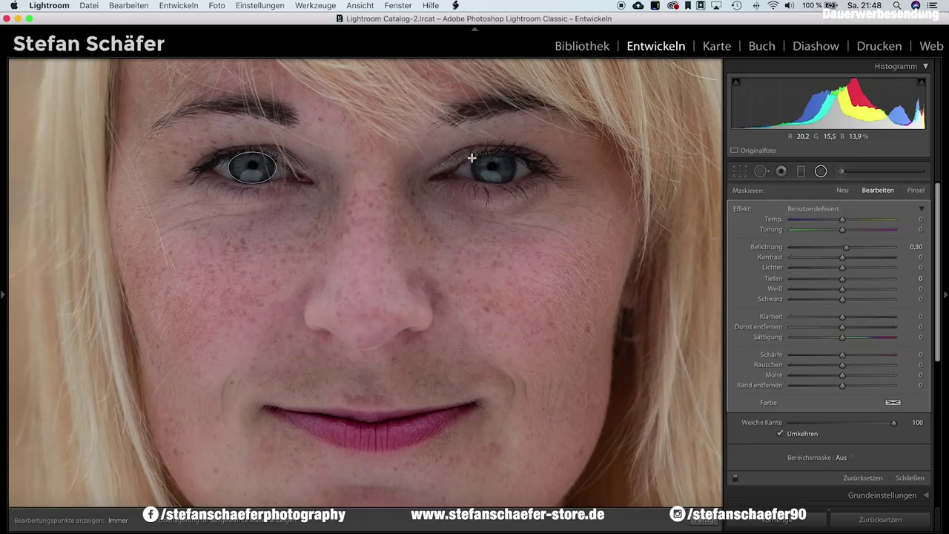
pyautogui.moveTo(474, 157); pyautogui.dragTo(501, 176)
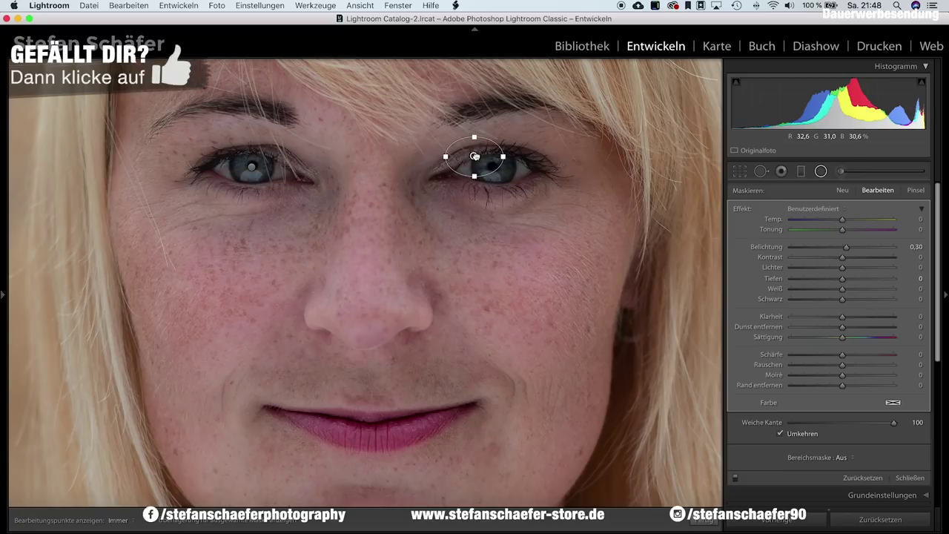
pyautogui.moveTo(474, 156); pyautogui.dragTo(493, 166)
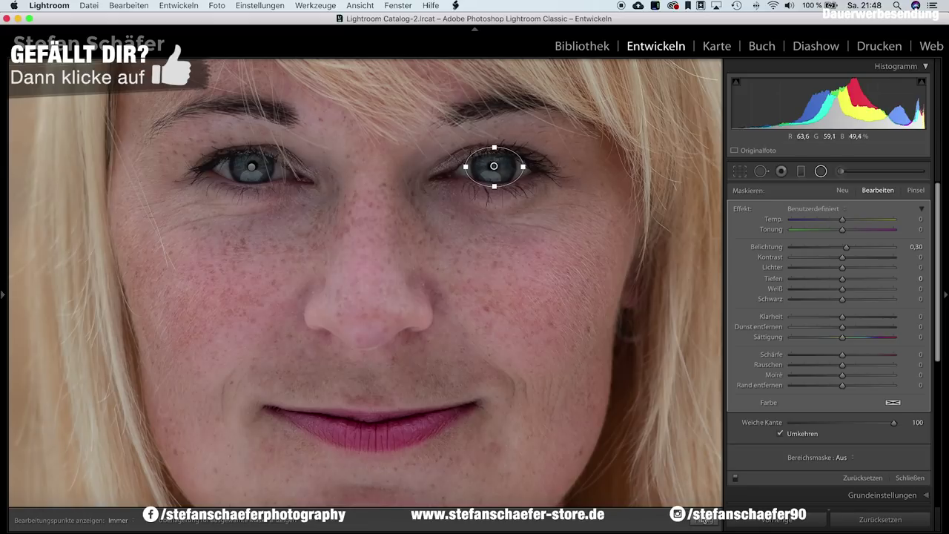
pyautogui.hotkey('shift', 'm')
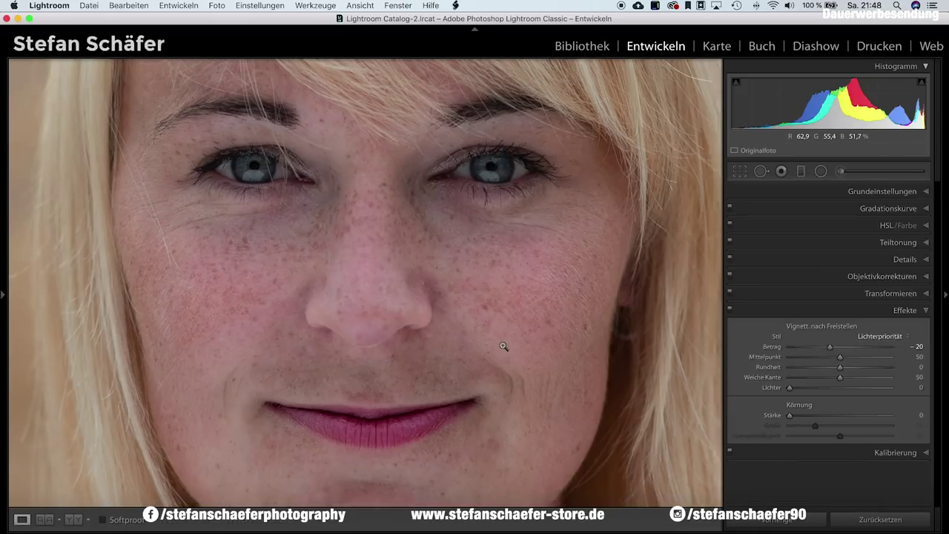
# - Fit the whole portrait in view and toggle before/after repeatedly, ending on the edited version
pyautogui.click(503, 346)
pyautogui.press('shift')
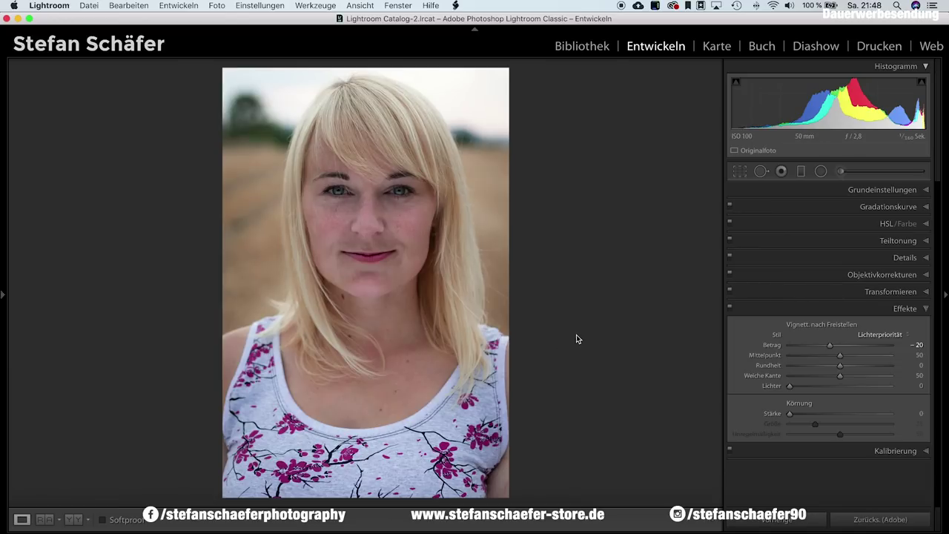
pyautogui.press('\\')
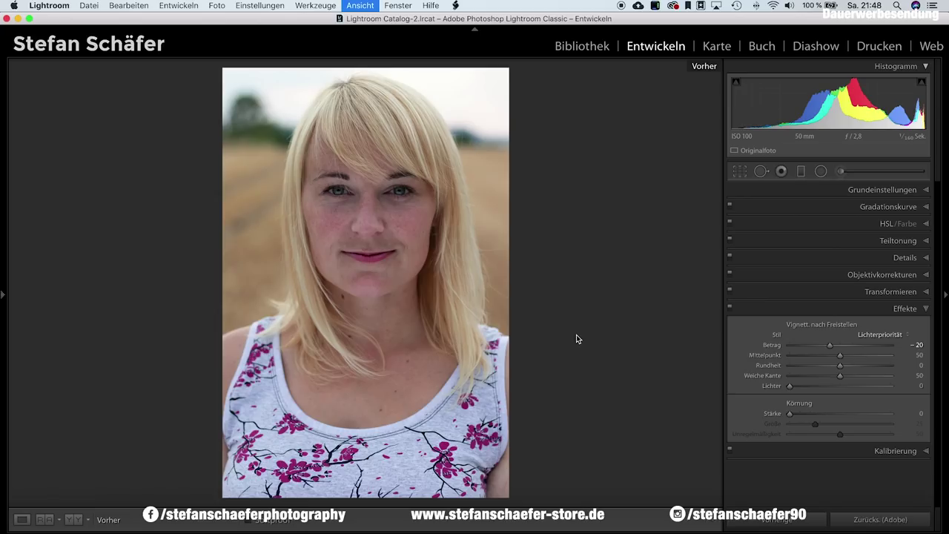
pyautogui.press('\\')
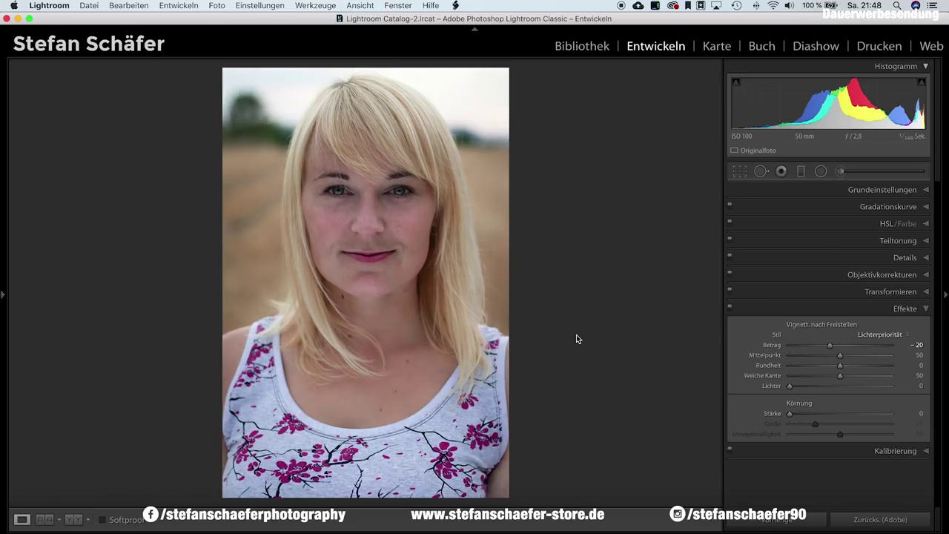
pyautogui.press('\\')
pyautogui.press('\\')
pyautogui.press('\\')
pyautogui.press('\\')
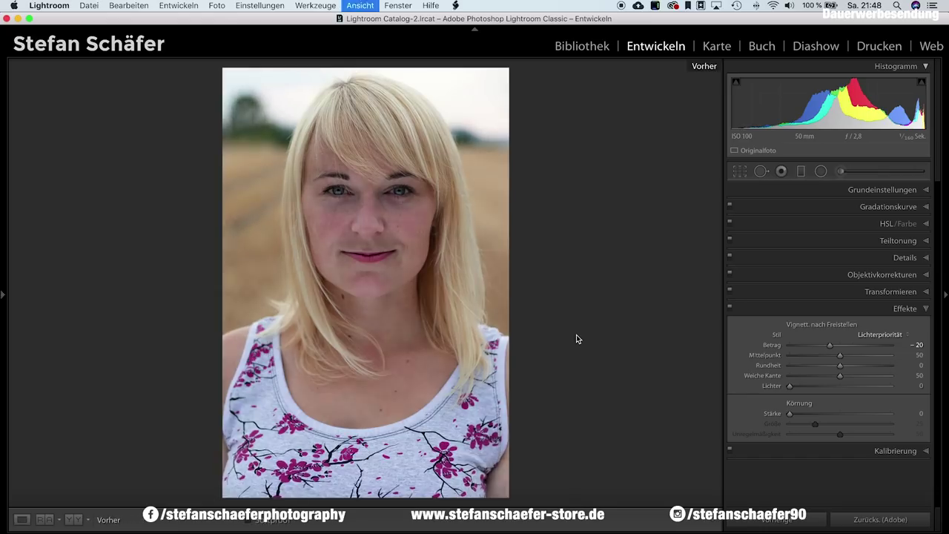
pyautogui.press('\\')
pyautogui.press('\\')
pyautogui.press('\\')
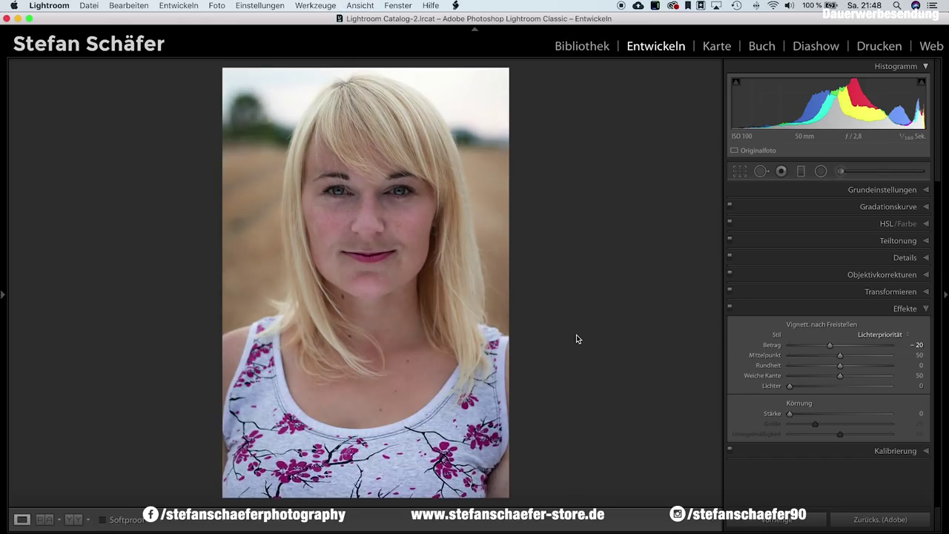
pyautogui.press('\\')
pyautogui.press('\\')
pyautogui.press('\\')
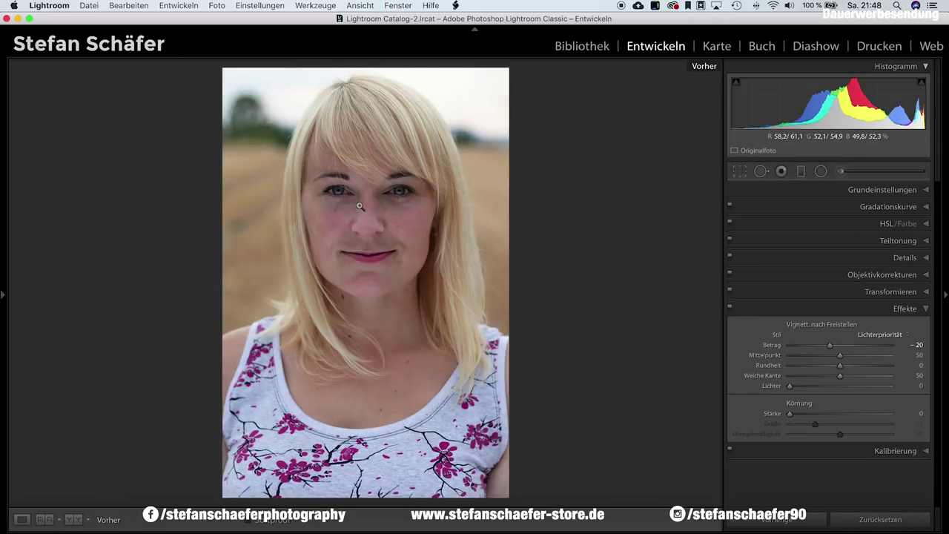
# - Zoom to 1:1 on the face and review the cheek's darkening brush pin in the edited view
pyautogui.click(361, 208)
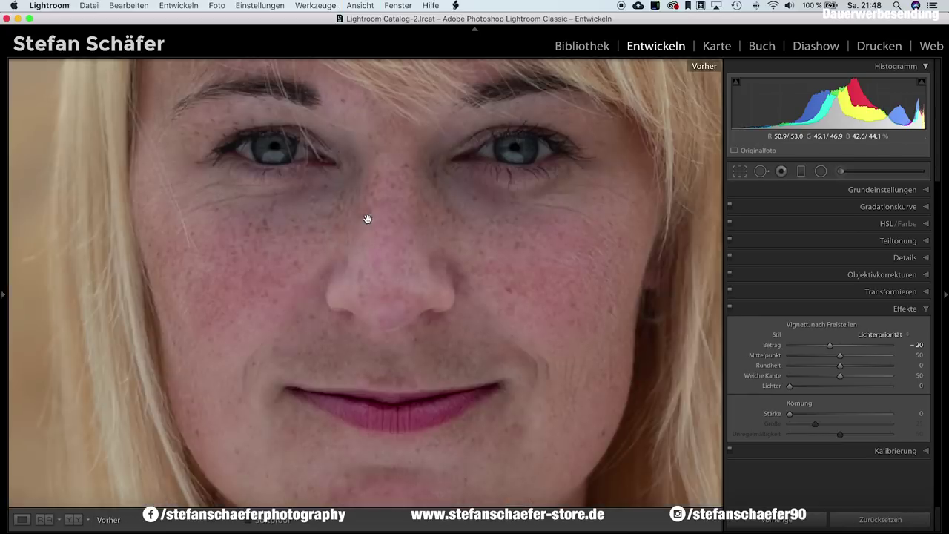
pyautogui.click(840, 170)
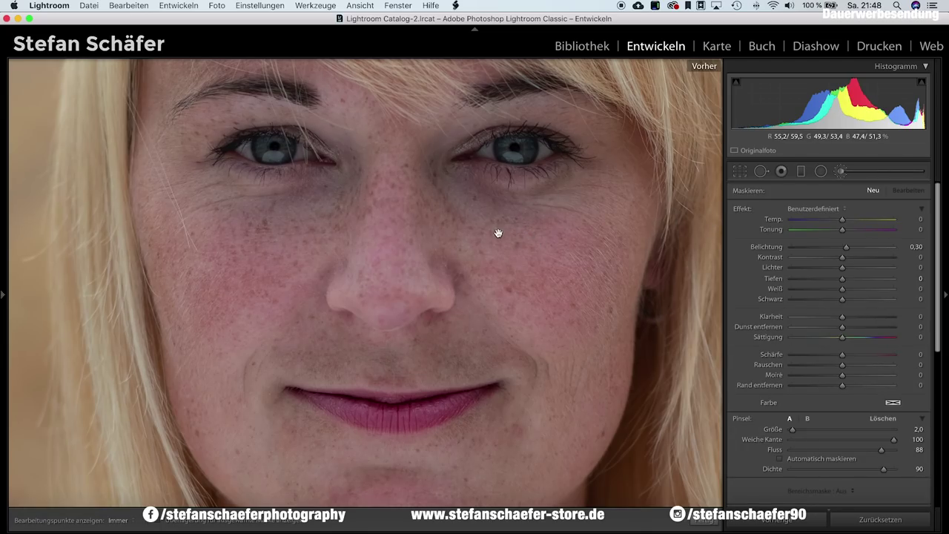
pyautogui.press('alt')
pyautogui.press('\\')
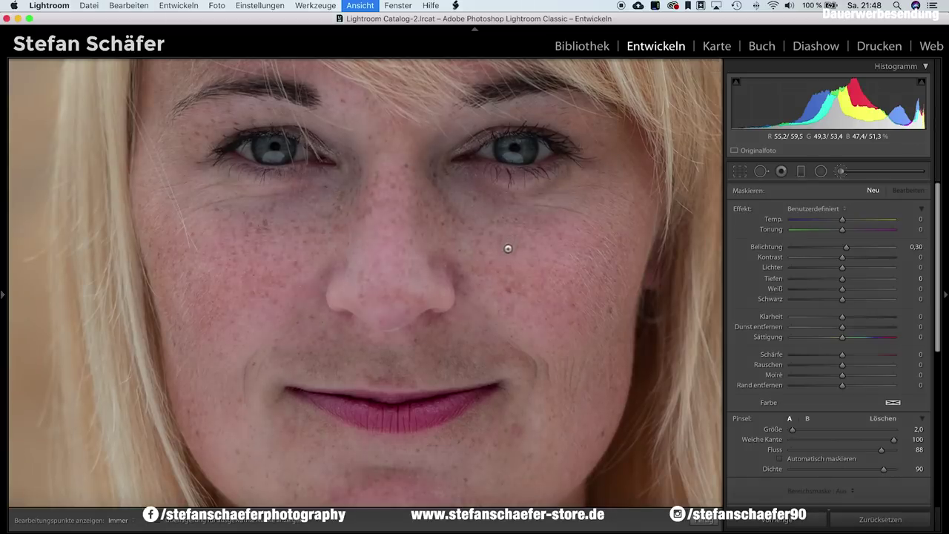
pyautogui.click(616, 318)
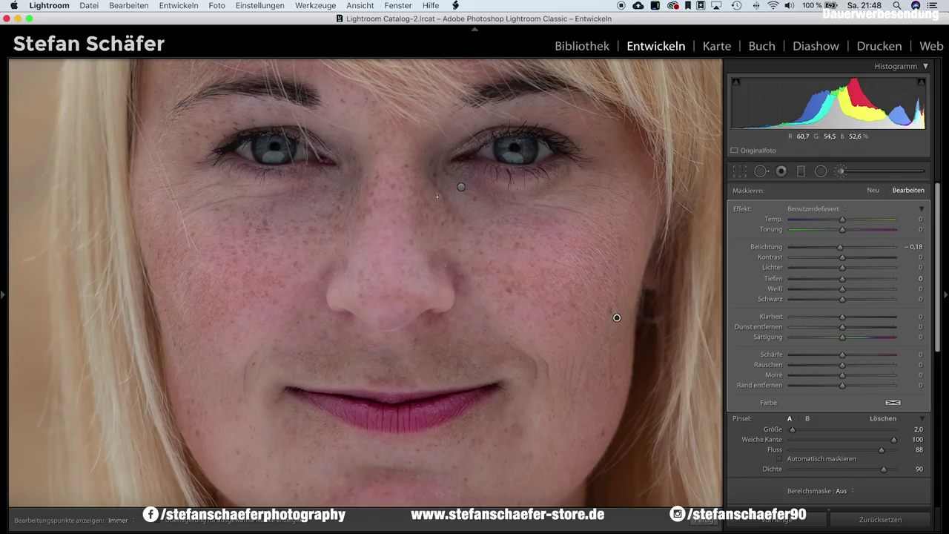
pyautogui.scroll(2, 434, 157)
pyautogui.scroll(3, 435, 150)
pyautogui.press('h')
pyautogui.press('h')
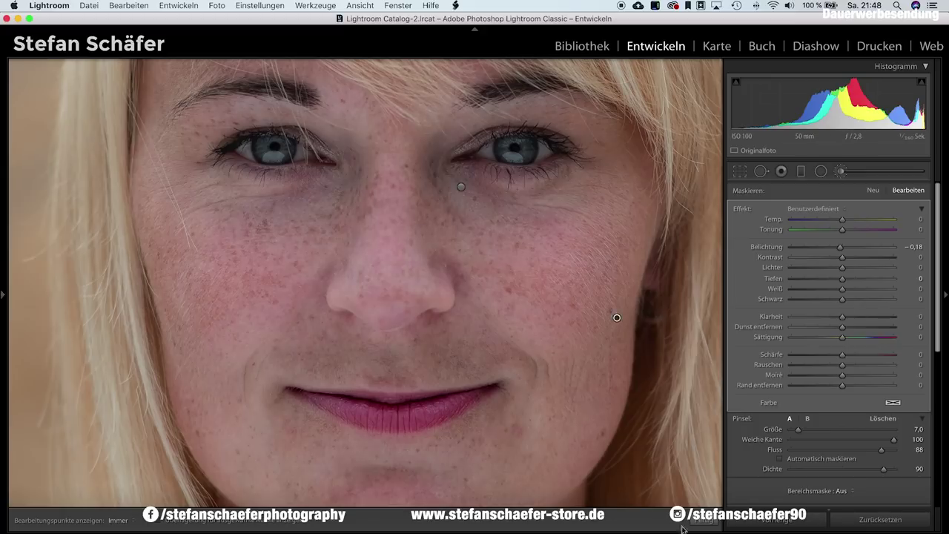
# - Exit the Adjustment Brush, fit the full portrait, and toggle before/after once, returning to the edit
pyautogui.press('k')
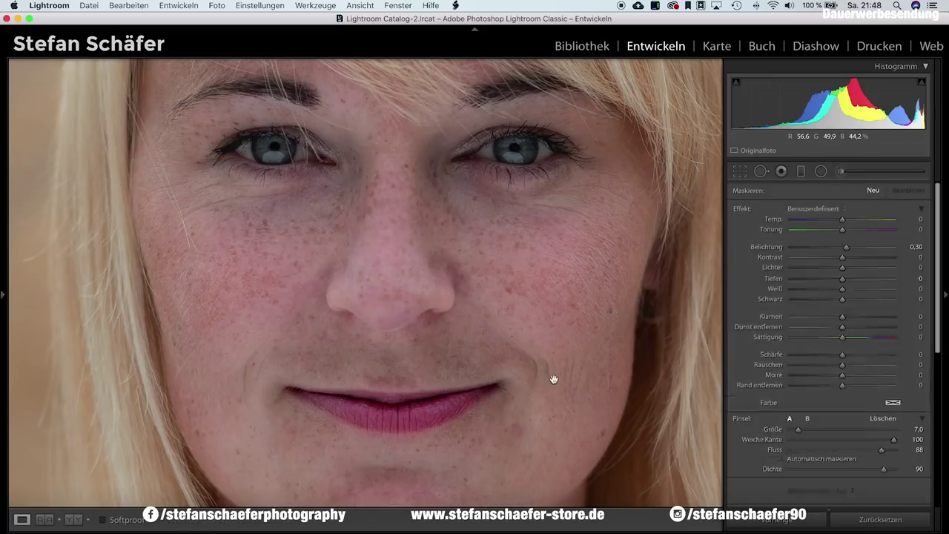
pyautogui.click(543, 361)
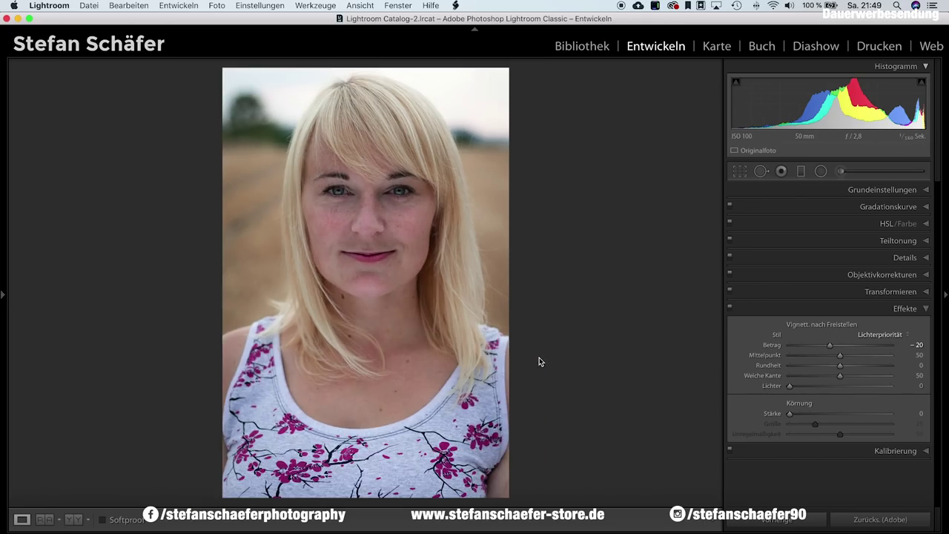
pyautogui.press('\\')
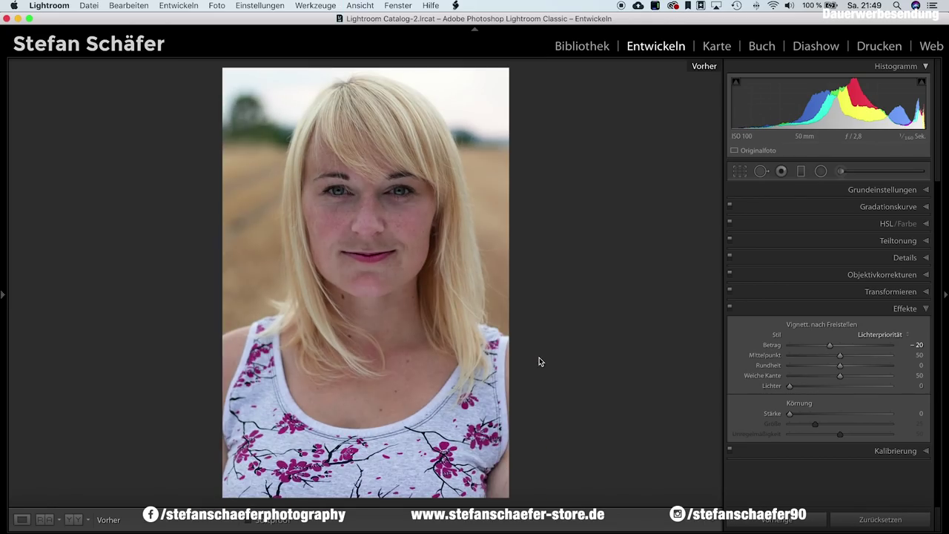
pyautogui.press('\\')
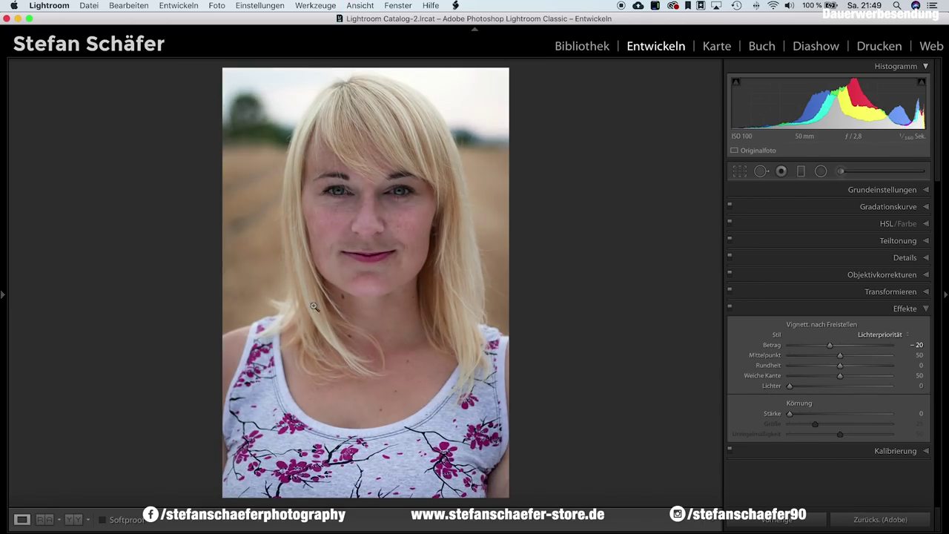